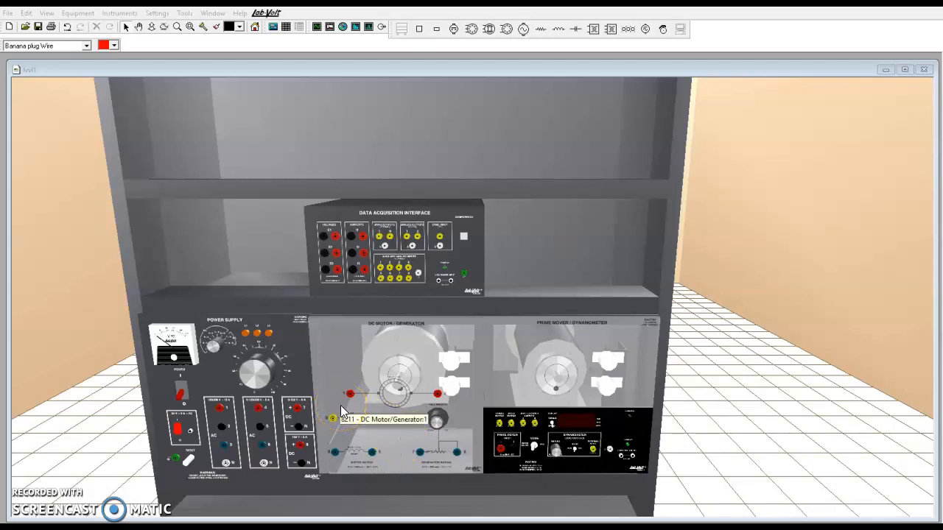
Step: Lower the front panels of the DC Motor/Generator and the Prime Mover/Dynamometer to expose their pulleys
{"action": "left_click_drag", "start_coordinate": [224, 391], "coordinate": [248, 363]}
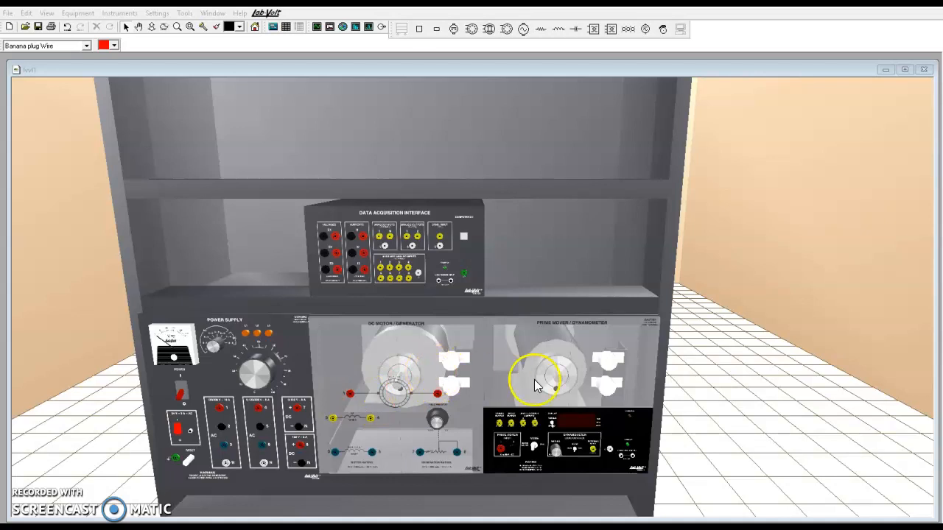
{"action": "right_click", "coordinate": [423, 477]}
{"action": "left_click", "coordinate": [442, 466]}
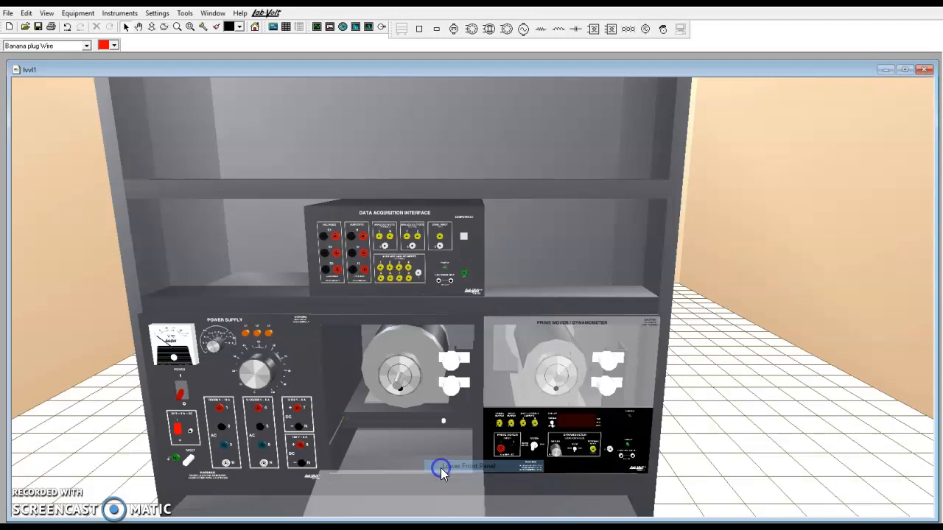
{"action": "right_click", "coordinate": [595, 487]}
{"action": "right_click", "coordinate": [568, 501]}
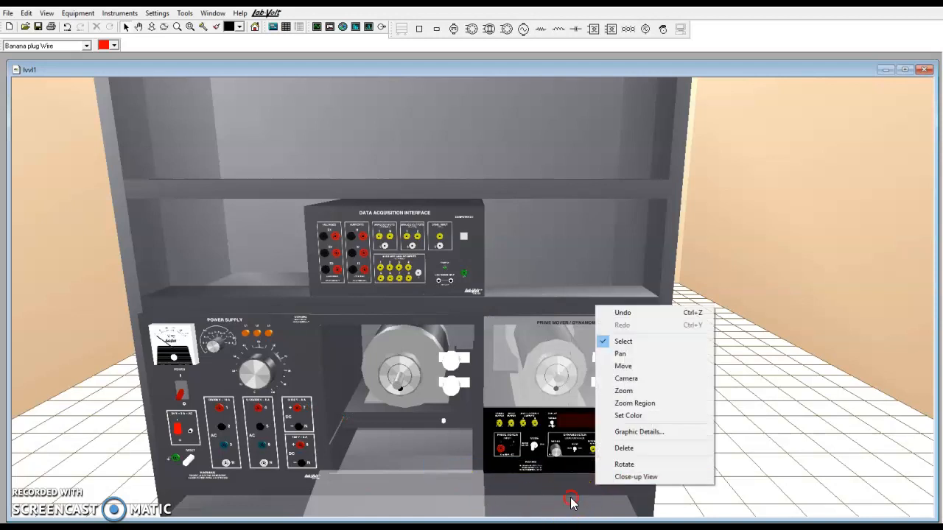
{"action": "right_click", "coordinate": [556, 473]}
{"action": "left_click", "coordinate": [568, 460]}
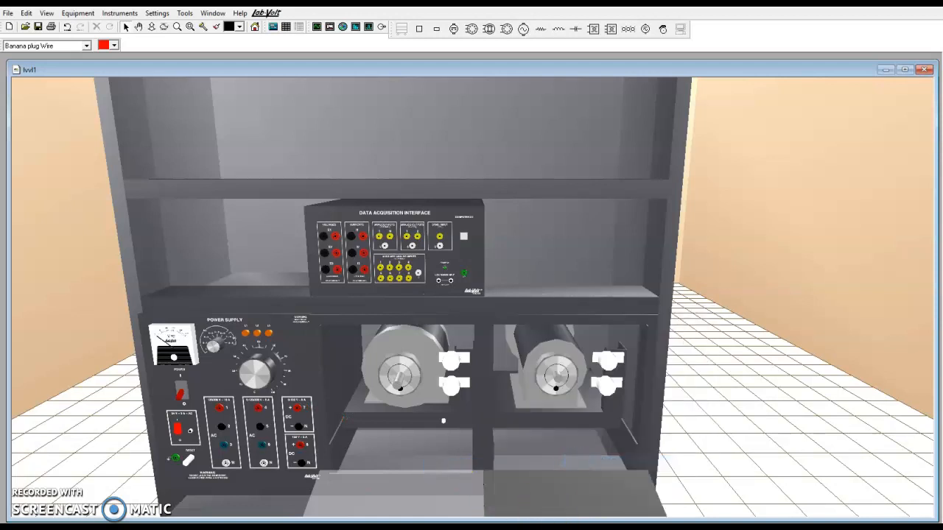
Step: Couple the DC Motor/Generator pulley to the Prime Mover/Dynamometer pulley with a belt and raise both front panels
{"action": "left_click", "coordinate": [403, 366]}
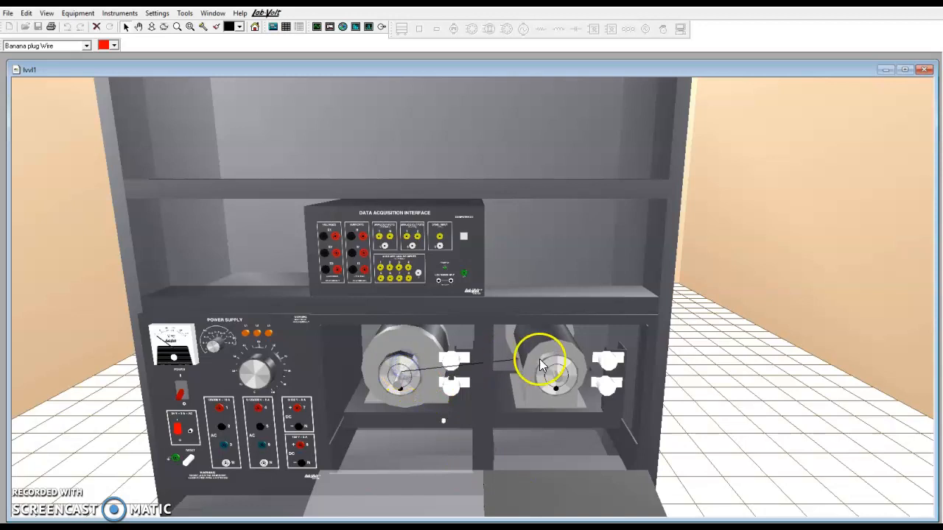
{"action": "left_click", "coordinate": [559, 361]}
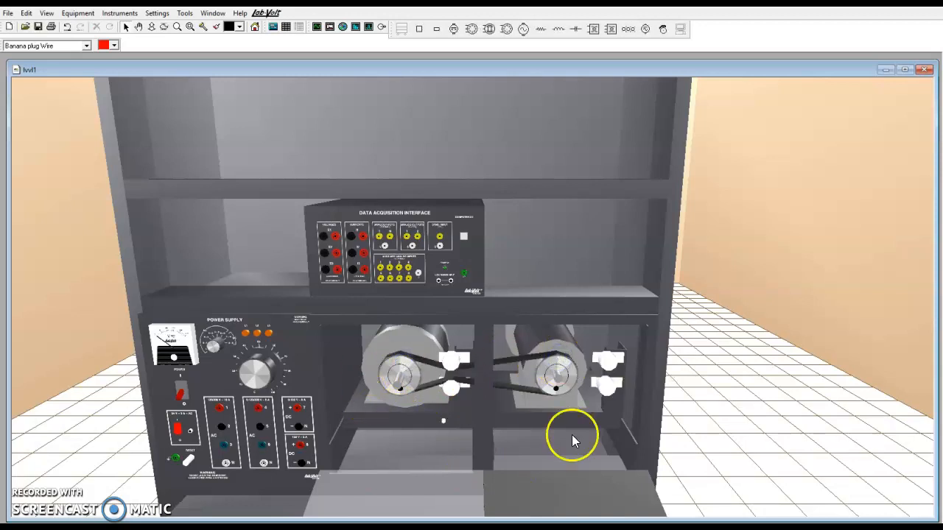
{"action": "right_click", "coordinate": [449, 477]}
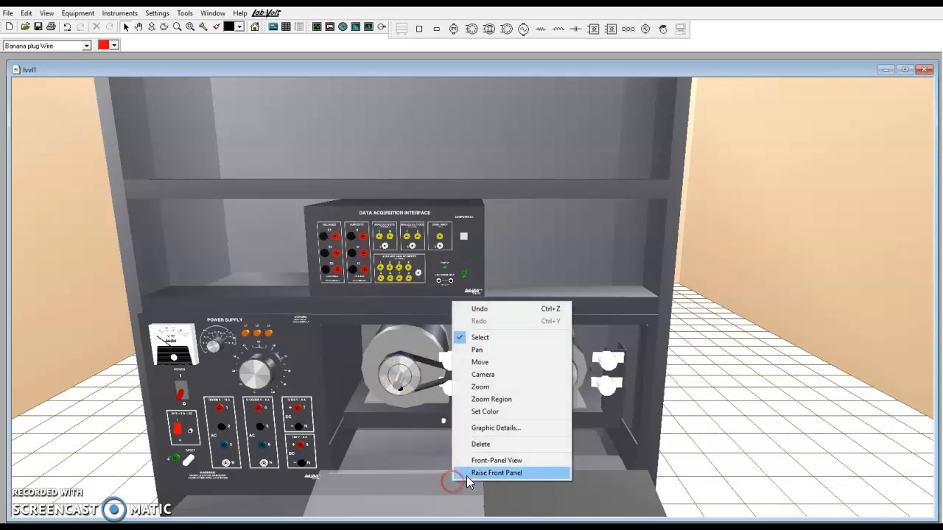
{"action": "left_click", "coordinate": [467, 474]}
{"action": "right_click", "coordinate": [588, 470]}
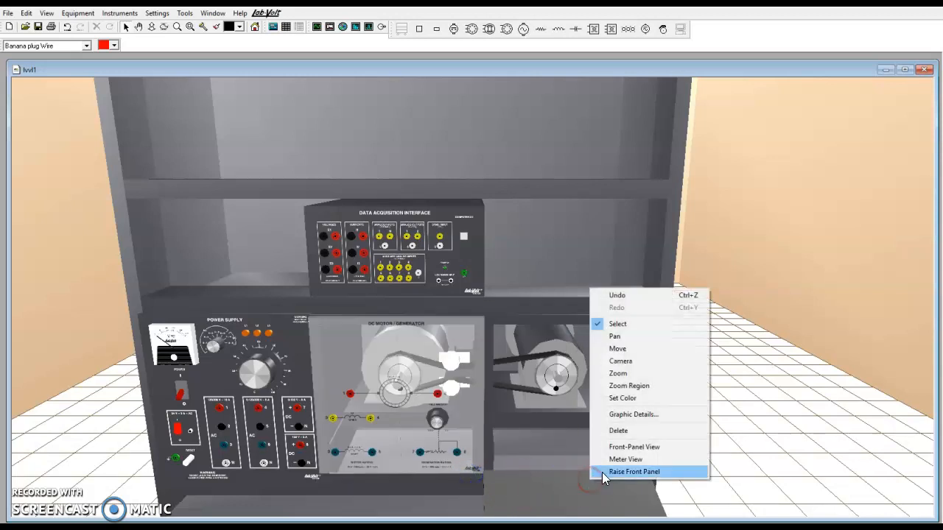
{"action": "left_click", "coordinate": [602, 472]}
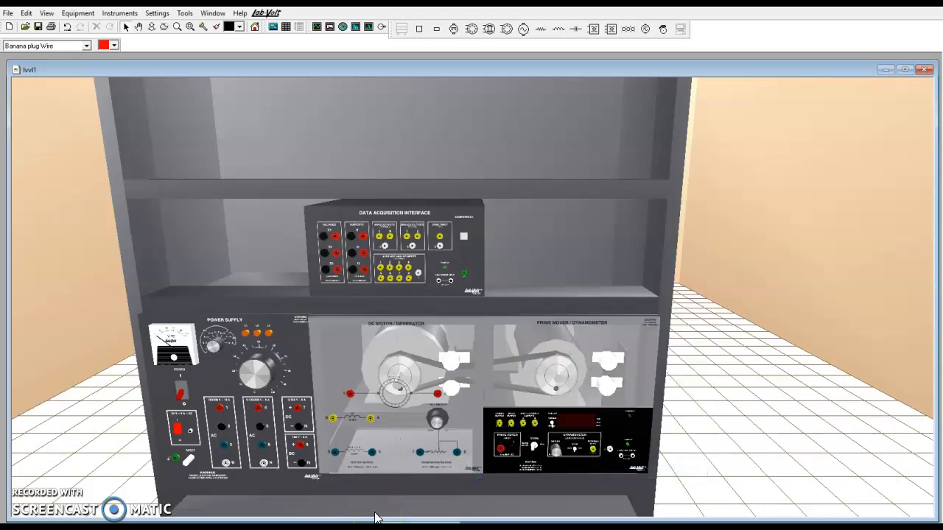
Step: Chain the low-power cable from the power supply through the Data Acquisition Interface to the Prime Mover/Dynamometer, routing the second cable around the module faces
{"action": "left_click", "coordinate": [191, 432]}
{"action": "left_click_drag", "start_coordinate": [191, 434], "coordinate": [438, 283]}
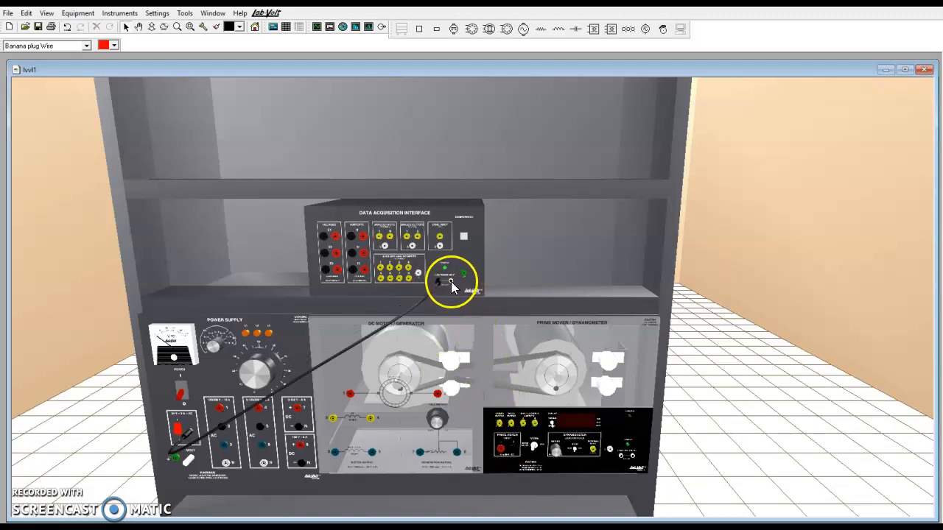
{"action": "left_click", "coordinate": [451, 281]}
{"action": "left_click_drag", "start_coordinate": [506, 390], "coordinate": [619, 455]}
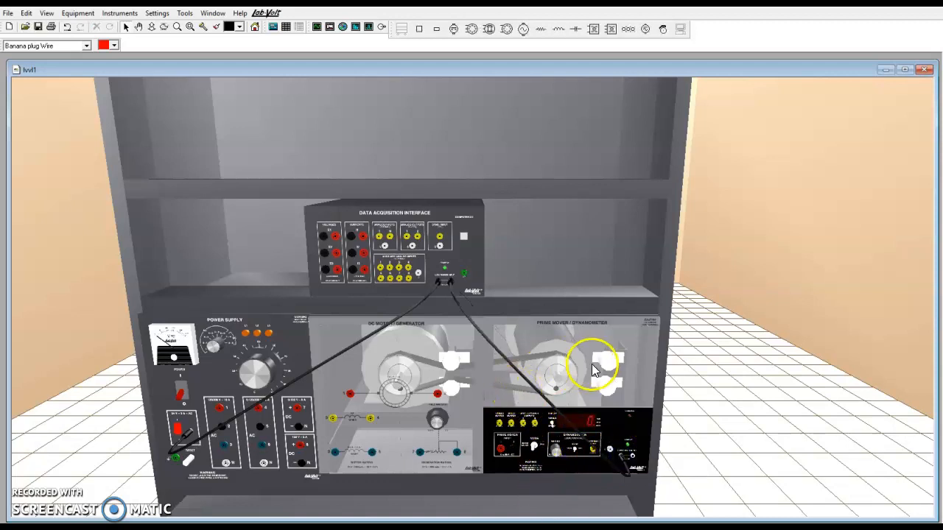
{"action": "left_click", "coordinate": [502, 355]}
{"action": "left_click_drag", "start_coordinate": [501, 354], "coordinate": [631, 471]}
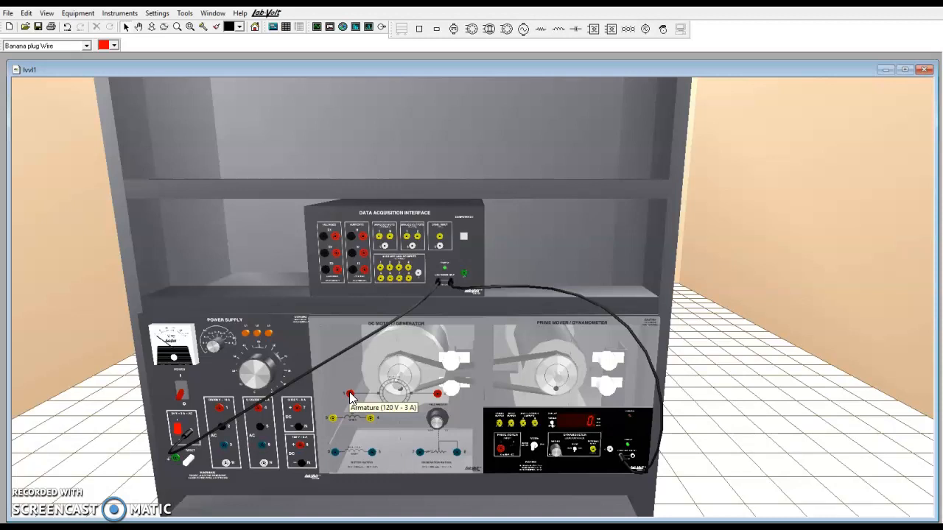
Step: Wire the shunt winding's right terminal to the field rheostat's left terminal with a red banana plug wire
{"action": "left_click", "coordinate": [342, 471]}
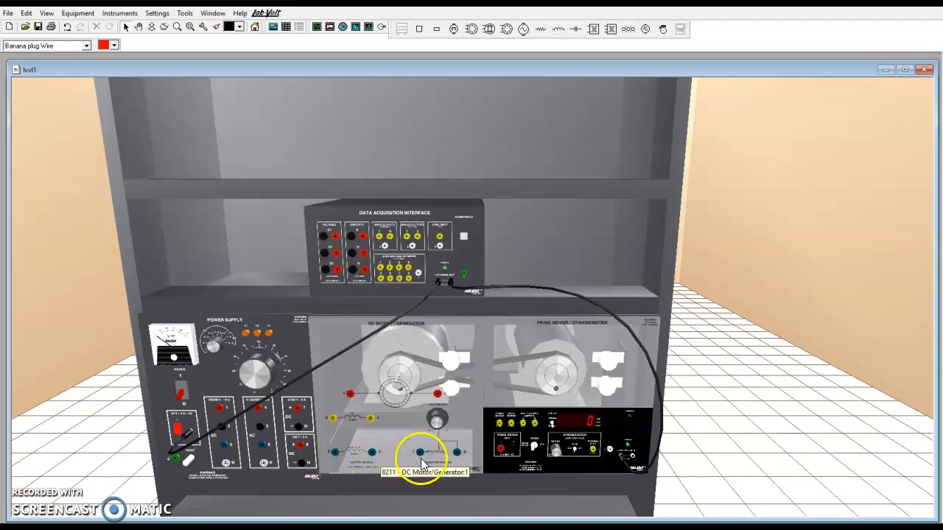
{"action": "left_click", "coordinate": [372, 452]}
{"action": "left_click", "coordinate": [419, 453]}
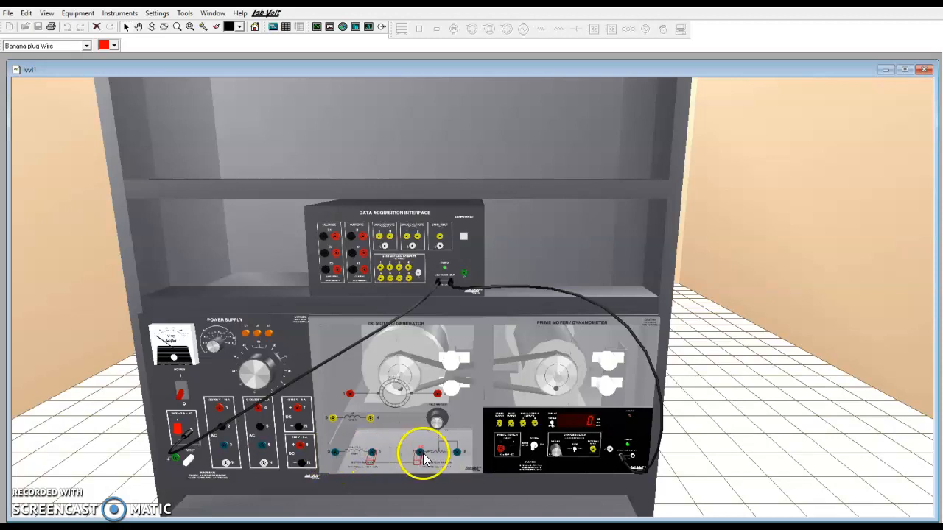
{"action": "left_click", "coordinate": [417, 456]}
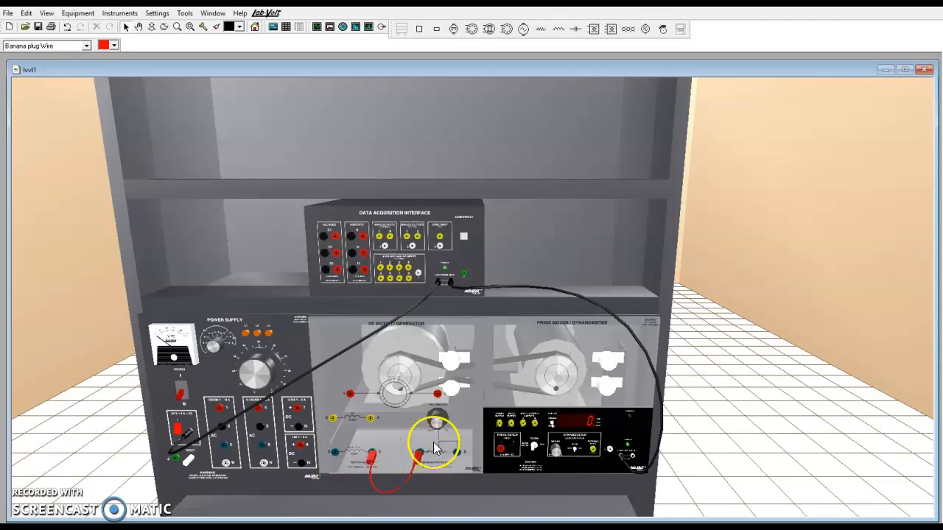
{"action": "left_click", "coordinate": [378, 460]}
{"action": "mouse_move", "coordinate": [364, 469]}
{"action": "left_mouse_down"}
{"action": "mouse_move", "coordinate": [442, 438]}
{"action": "mouse_move", "coordinate": [415, 457]}
{"action": "mouse_move", "coordinate": [371, 448]}
{"action": "mouse_move", "coordinate": [367, 457]}
{"action": "left_mouse_up"}
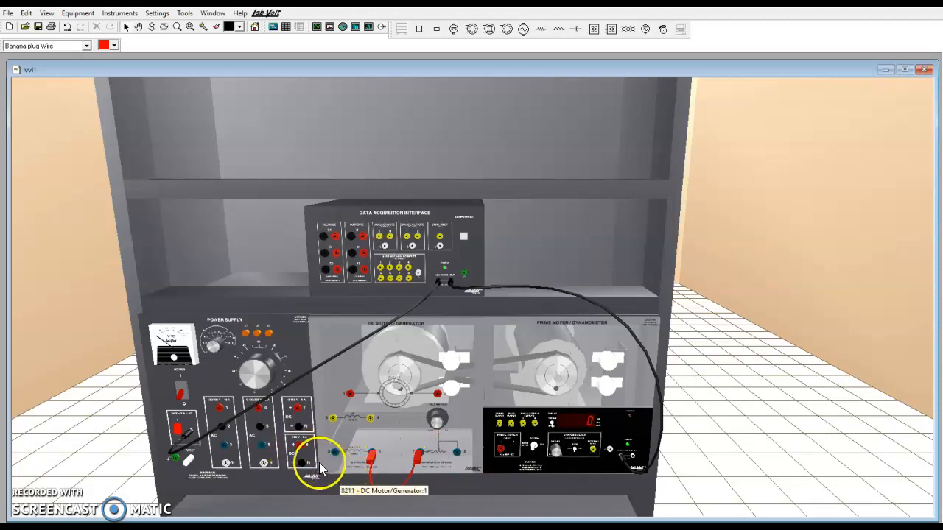
Step: Wire the lower DC output's positive terminal through current input I2 to the shunt winding, and the field rheostat's free terminal to the supply's neutral
{"action": "left_click", "coordinate": [299, 448]}
{"action": "left_click_drag", "start_coordinate": [299, 451], "coordinate": [362, 258]}
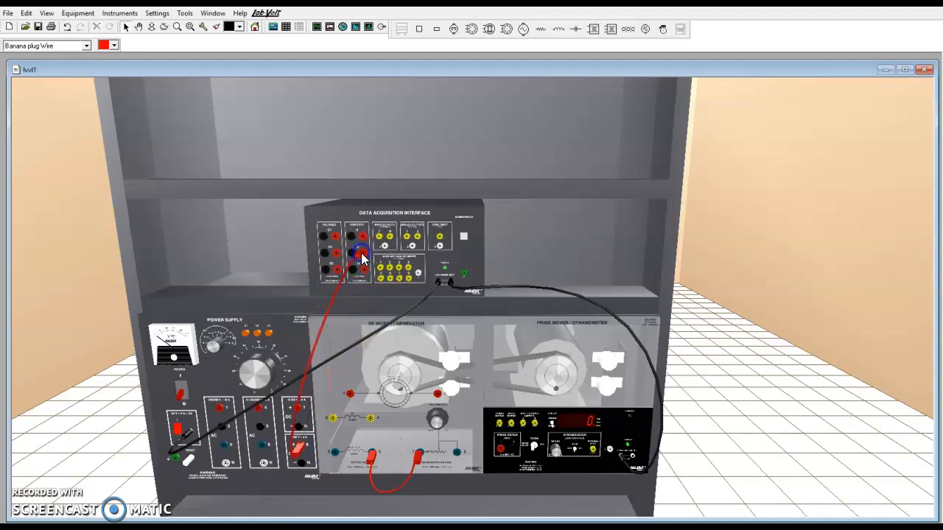
{"action": "left_click_drag", "start_coordinate": [332, 300], "coordinate": [360, 302]}
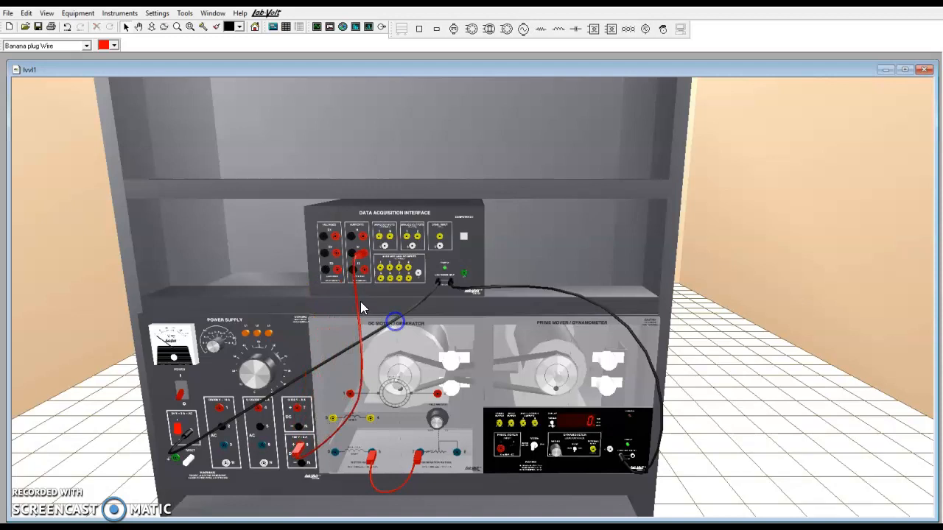
{"action": "left_click", "coordinate": [353, 256]}
{"action": "left_click_drag", "start_coordinate": [327, 400], "coordinate": [335, 451]}
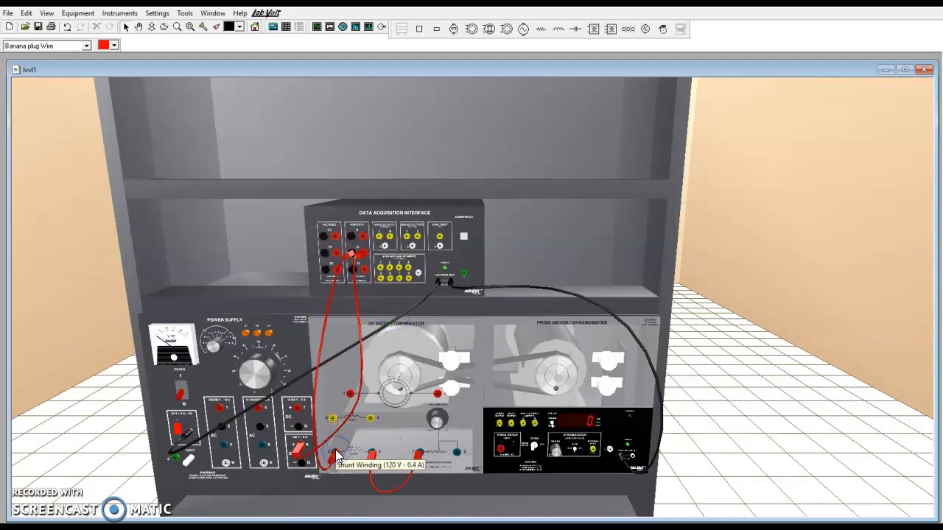
{"action": "left_click", "coordinate": [333, 462]}
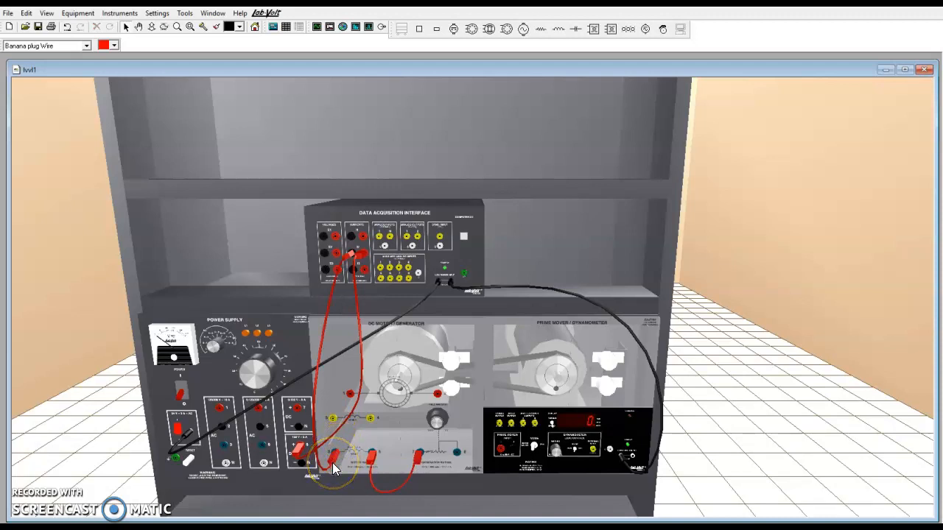
{"action": "left_click_drag", "start_coordinate": [456, 453], "coordinate": [301, 467]}
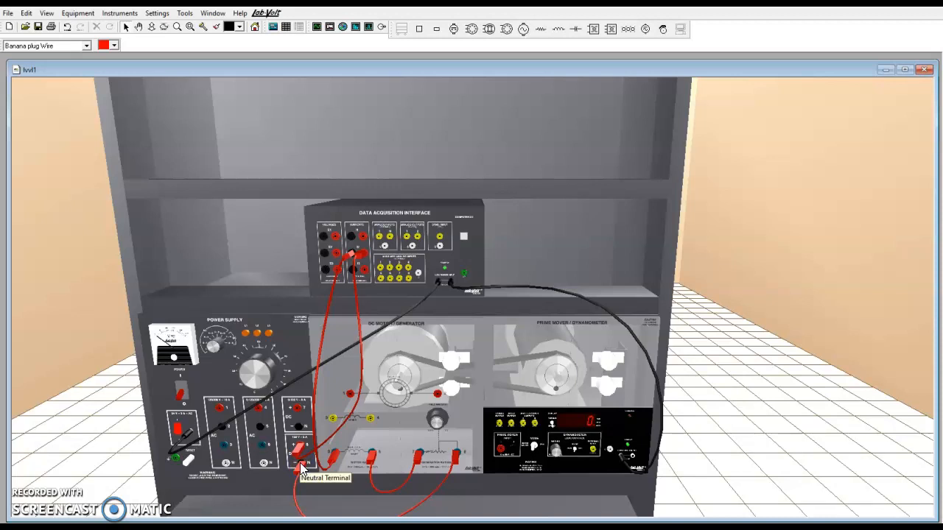
Step: Connect voltage input E2 between the black terminal of current input I2 and the lower DC output's neutral terminal
{"action": "left_click_drag", "start_coordinate": [301, 468], "coordinate": [334, 281]}
{"action": "left_click", "coordinate": [333, 259]}
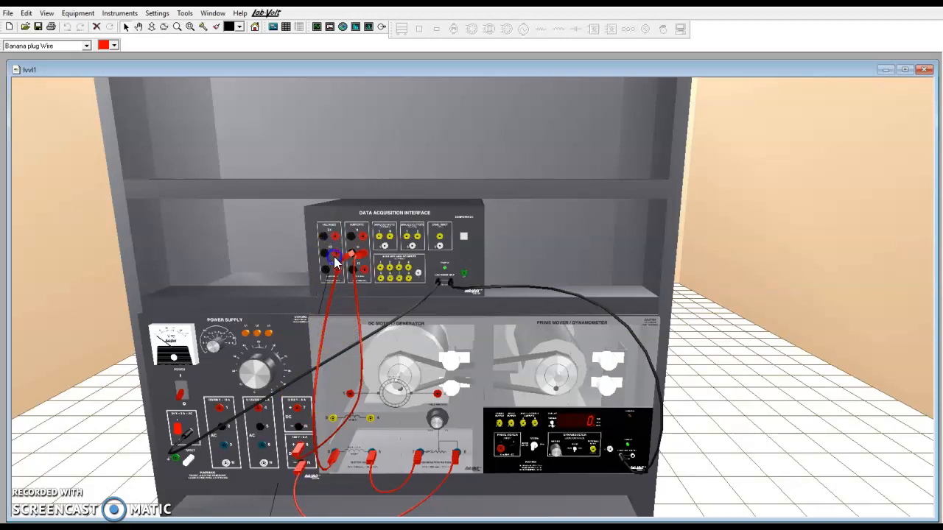
{"action": "left_click", "coordinate": [347, 260]}
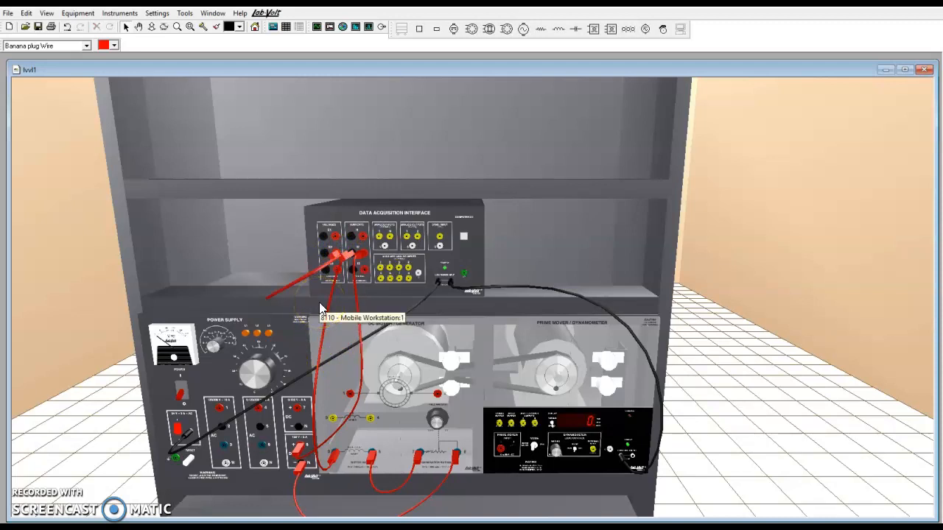
{"action": "left_click", "coordinate": [330, 252]}
{"action": "left_click_drag", "start_coordinate": [330, 252], "coordinate": [303, 471]}
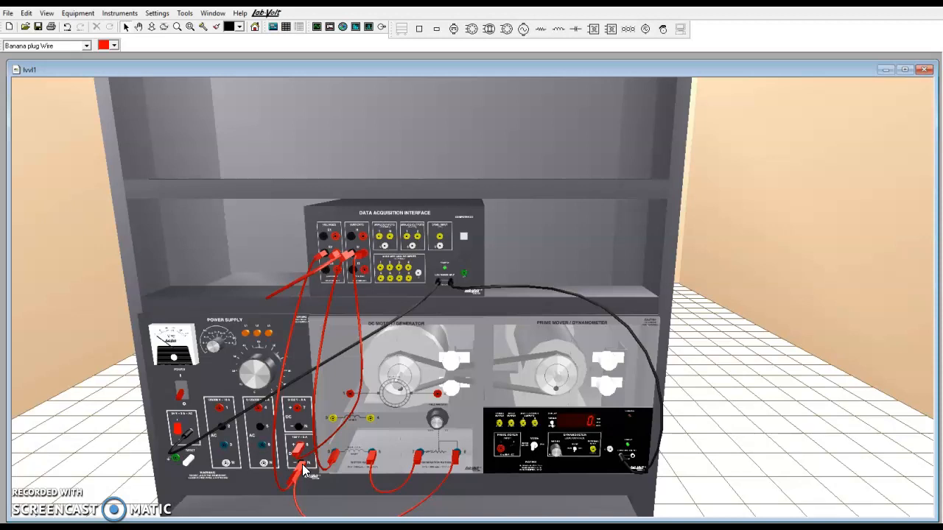
{"action": "left_click", "coordinate": [333, 479]}
Step: Open the Metering instrument
{"action": "left_click", "coordinate": [119, 13]}
{"action": "mouse_move", "coordinate": [127, 27]}
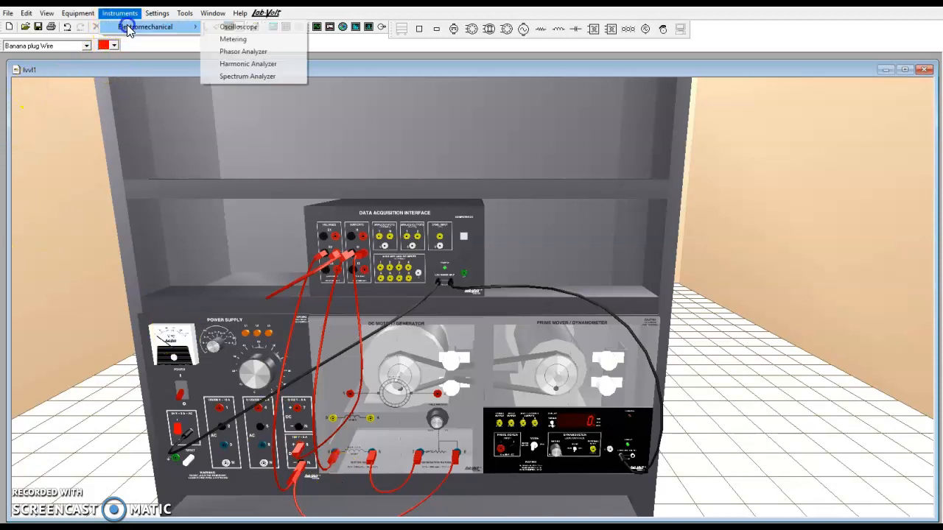
{"action": "left_click", "coordinate": [219, 37]}
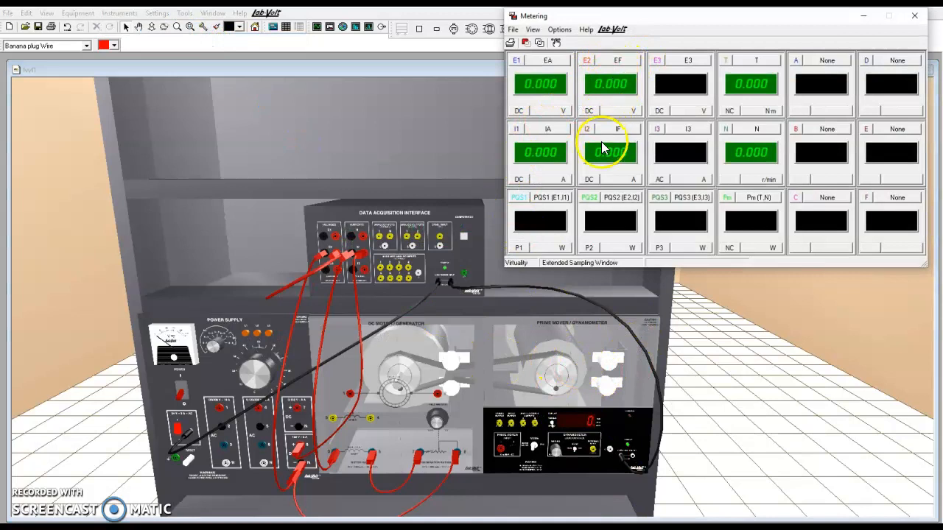
Step: Switch on the power supply and start continuous refresh of the meters
{"action": "left_click", "coordinate": [182, 395]}
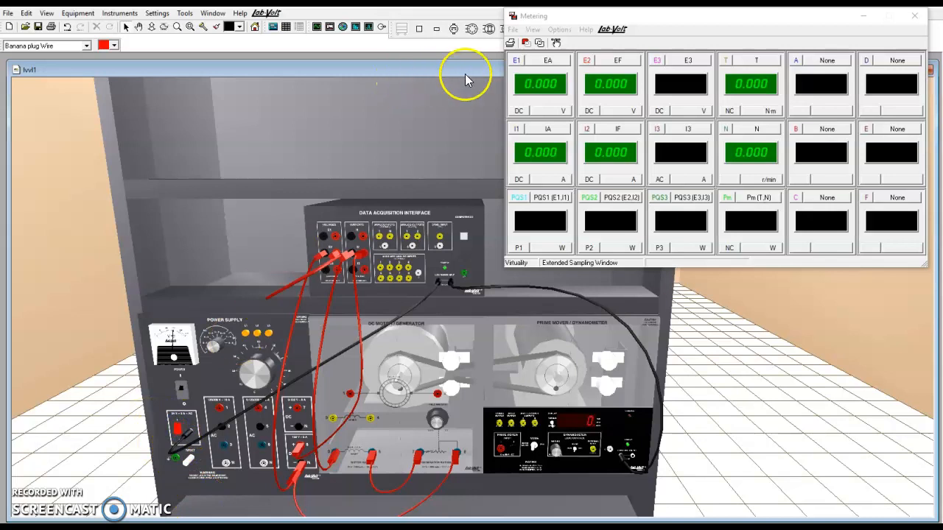
{"action": "left_click", "coordinate": [536, 31]}
{"action": "left_click", "coordinate": [549, 84]}
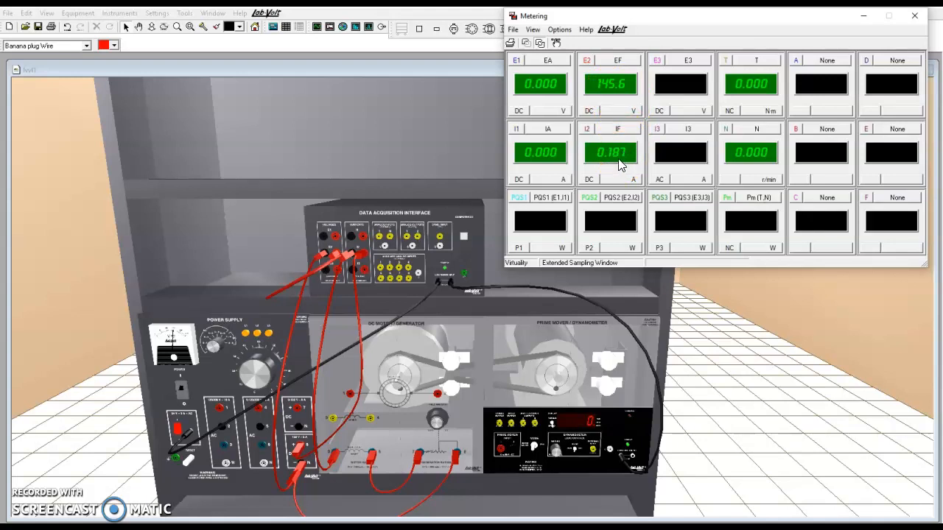
Step: Set the DC Motor/Generator's field rheostat to 90% for a field current IF of 0.200 A
{"action": "left_click", "coordinate": [440, 430]}
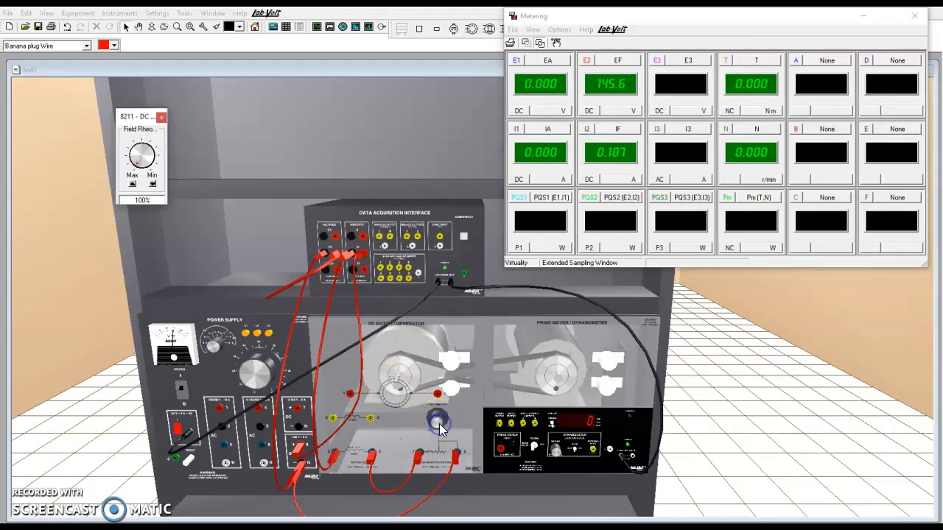
{"action": "left_click", "coordinate": [152, 185]}
{"action": "left_click", "coordinate": [153, 185]}
{"action": "left_click", "coordinate": [153, 185]}
{"action": "left_click", "coordinate": [152, 185]}
{"action": "left_click", "coordinate": [153, 185]}
{"action": "left_click", "coordinate": [152, 185]}
{"action": "left_click", "coordinate": [152, 185]}
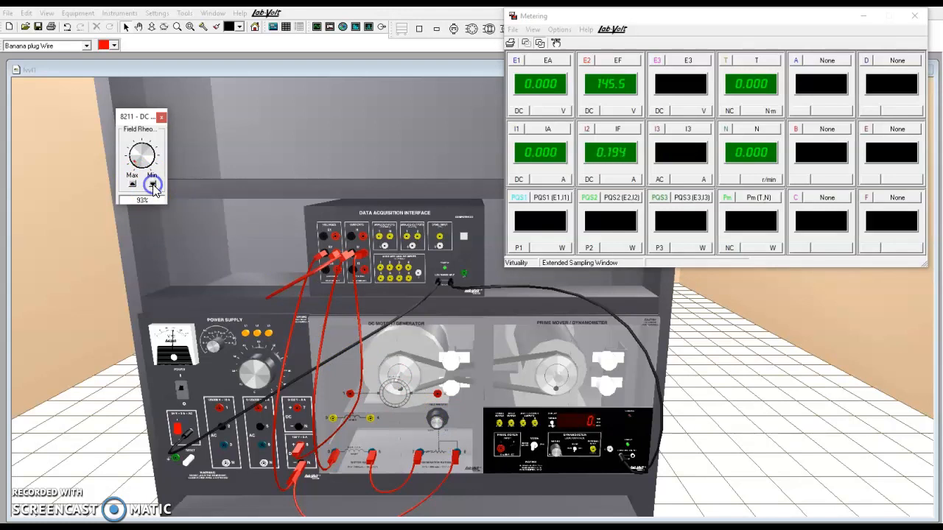
{"action": "left_click", "coordinate": [153, 186]}
{"action": "left_click", "coordinate": [134, 184]}
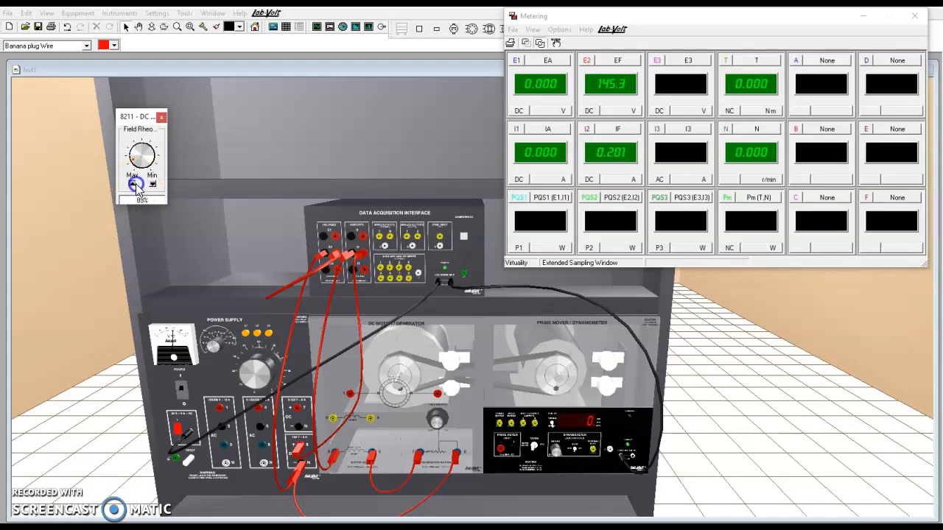
{"action": "left_click", "coordinate": [484, 317]}
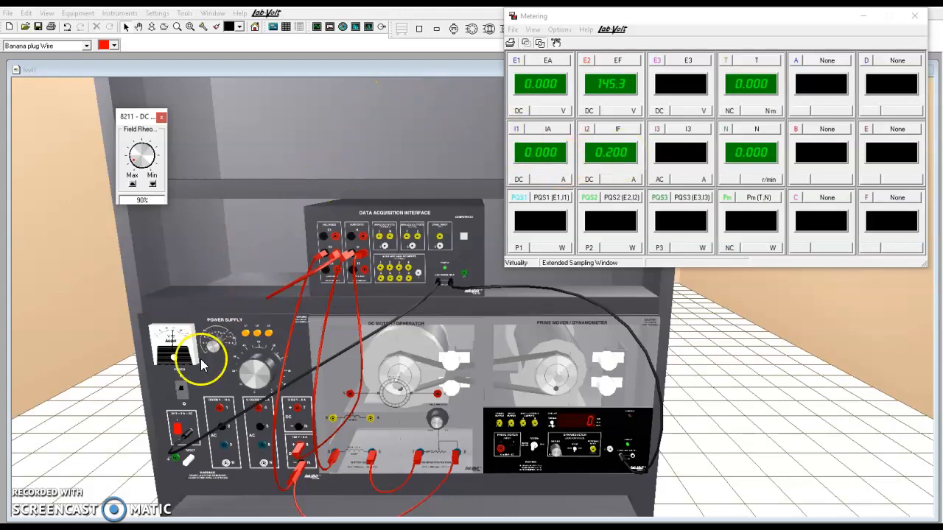
Step: Switch off the power supply and close the field rheostat control
{"action": "left_click", "coordinate": [182, 396]}
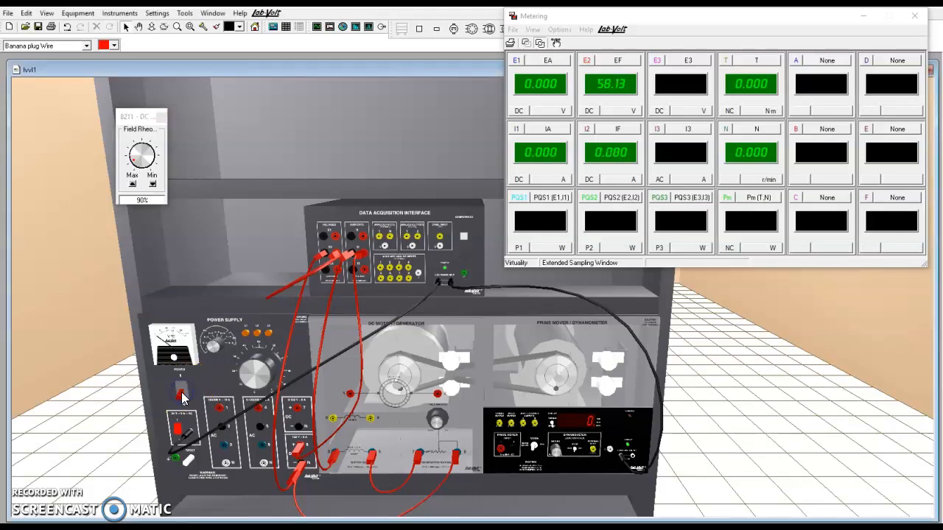
{"action": "left_click", "coordinate": [160, 116]}
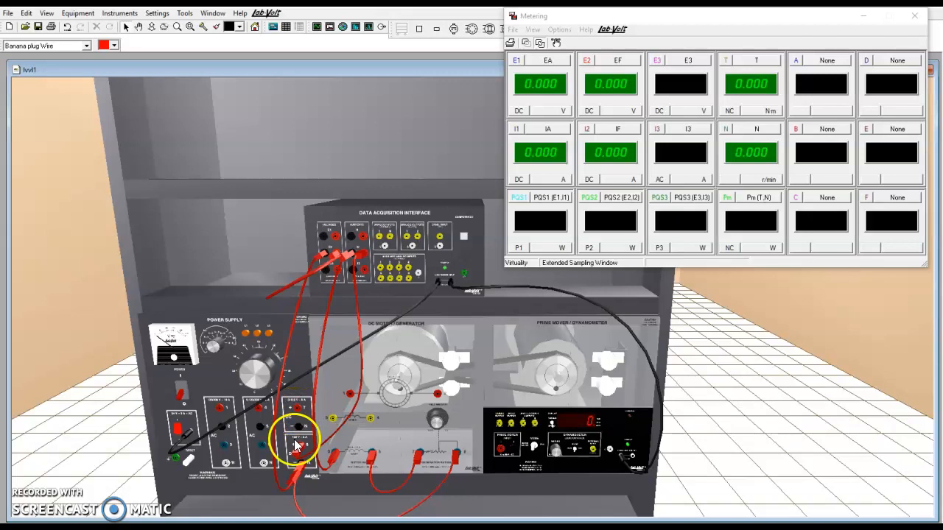
Step: Wire the upper DC output's positive terminal to the red terminal of current input I1
{"action": "left_click", "coordinate": [297, 382]}
{"action": "left_click_drag", "start_coordinate": [357, 247], "coordinate": [362, 238]}
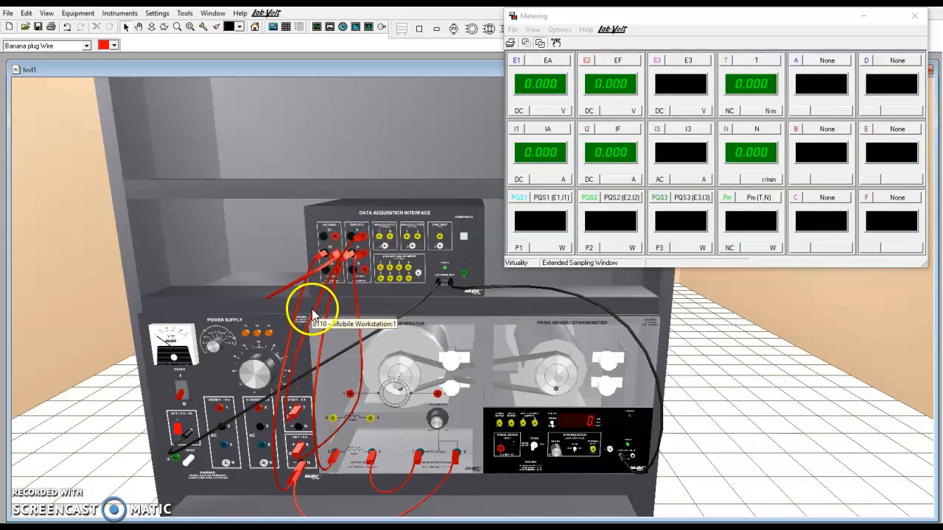
Step: Wire current input I1's black terminal to one armature terminal of the DC Motor/Generator, and the other armature terminal to the upper DC output's negative terminal
{"action": "left_click", "coordinate": [331, 317]}
{"action": "left_click_drag", "start_coordinate": [332, 315], "coordinate": [351, 239]}
{"action": "left_click", "coordinate": [338, 333]}
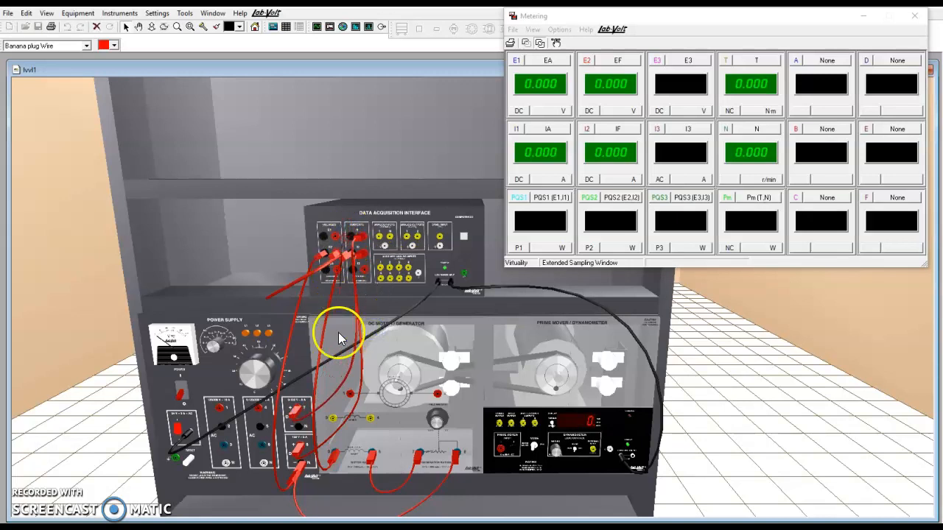
{"action": "left_click", "coordinate": [349, 391]}
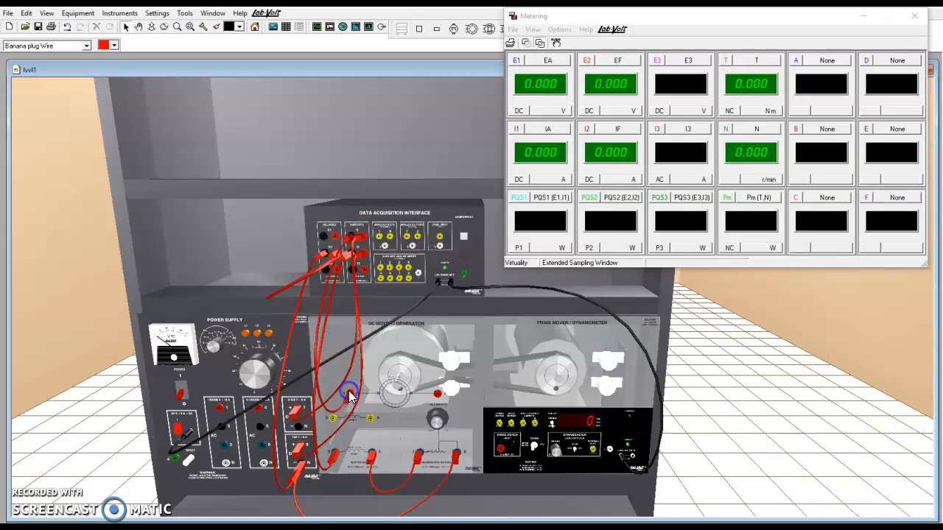
{"action": "left_click", "coordinate": [437, 398]}
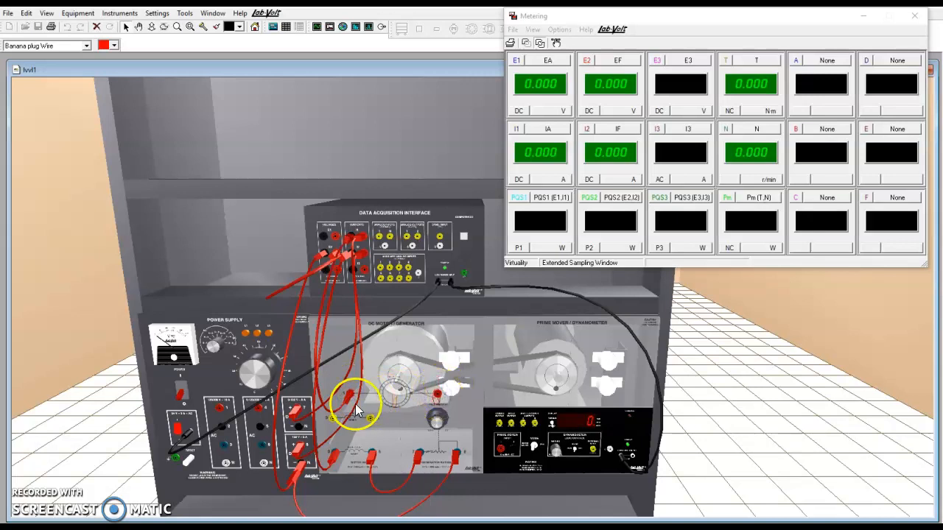
{"action": "left_click", "coordinate": [303, 430]}
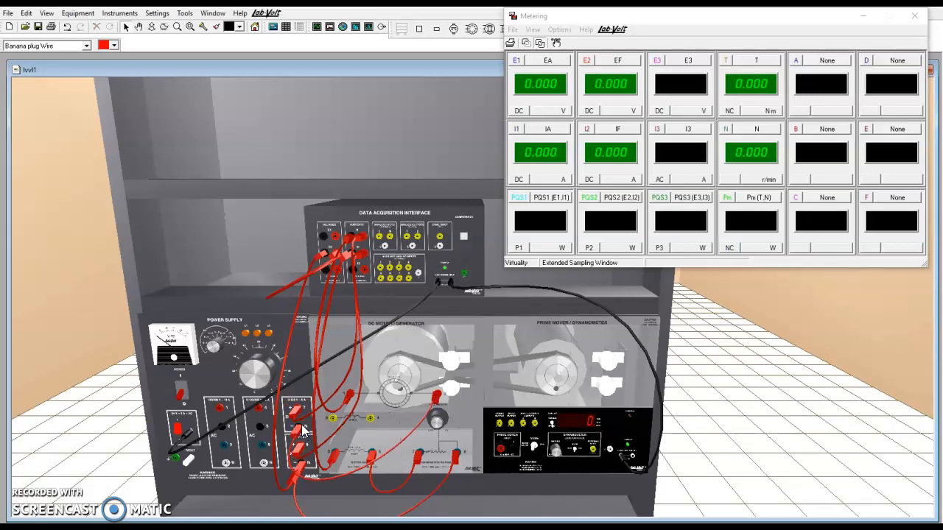
Step: Connect voltage input E1 across the positive and negative terminals of the upper DC output
{"action": "left_click_drag", "start_coordinate": [301, 425], "coordinate": [355, 246]}
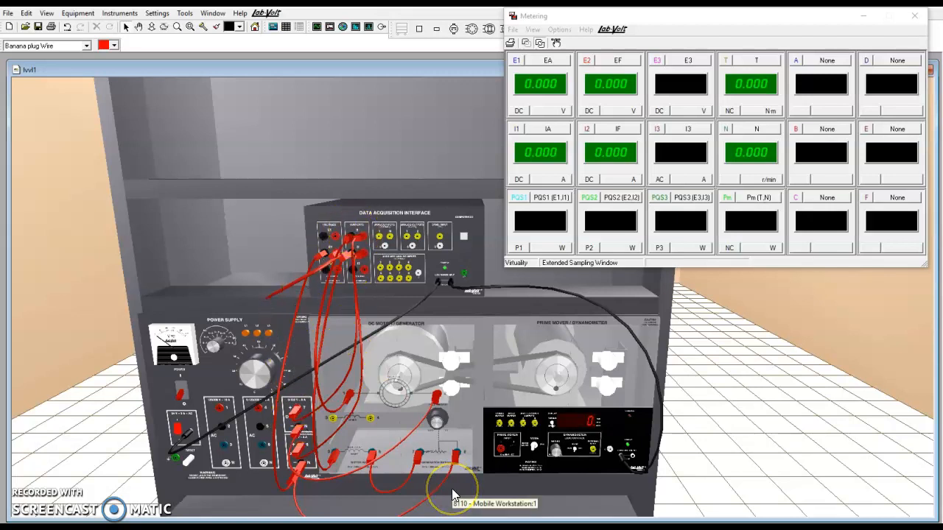
{"action": "left_click_drag", "start_coordinate": [442, 475], "coordinate": [323, 235]}
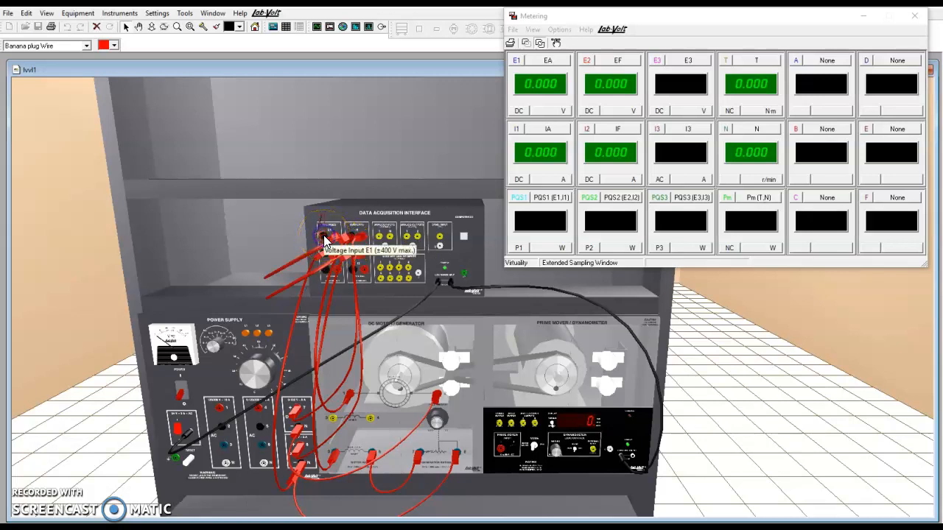
{"action": "left_click", "coordinate": [282, 388]}
{"action": "left_click_drag", "start_coordinate": [285, 432], "coordinate": [298, 433]}
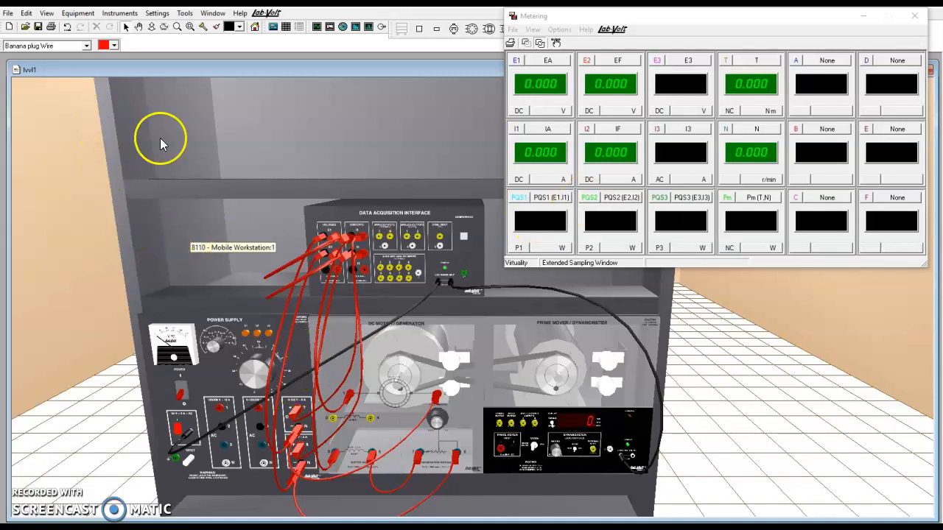
Step: Check the continuous refresh setting, set the power supply's voltage control to 31% and switch the supply on
{"action": "left_click", "coordinate": [533, 29]}
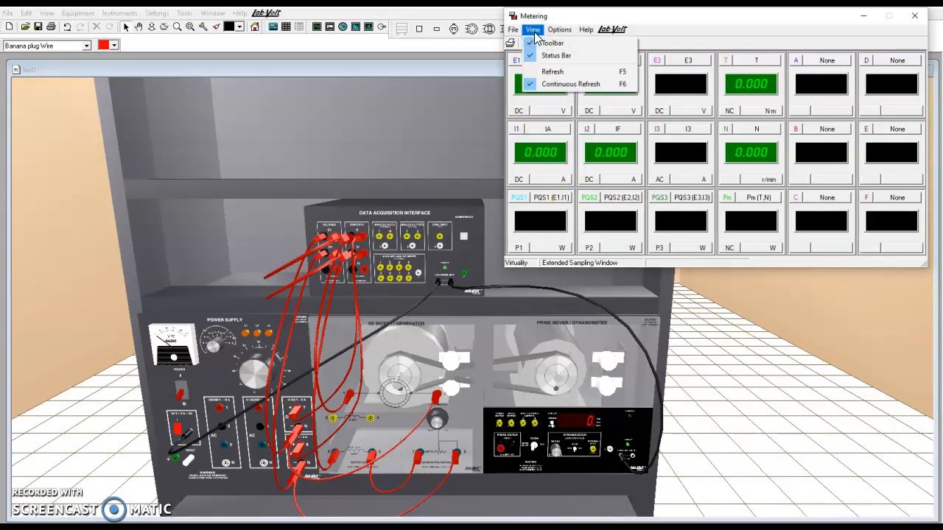
{"action": "left_click", "coordinate": [533, 31]}
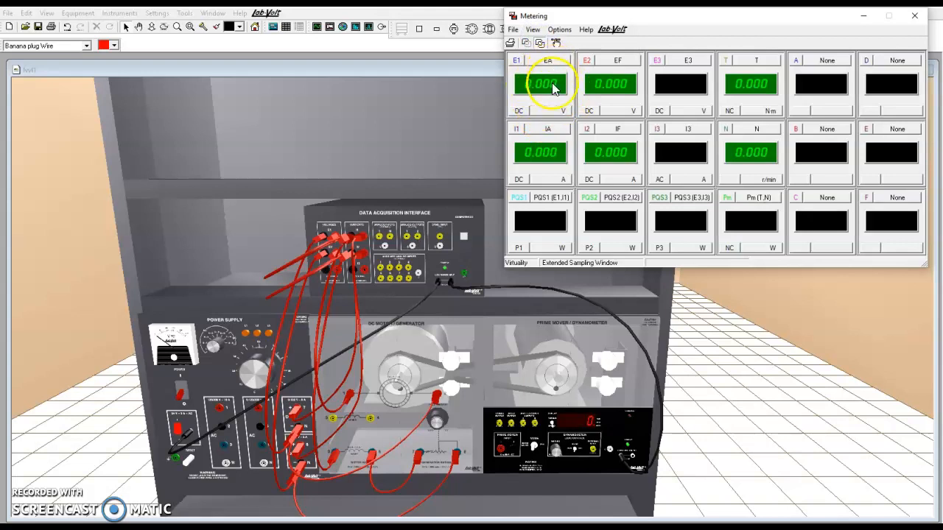
{"action": "left_click", "coordinate": [249, 375]}
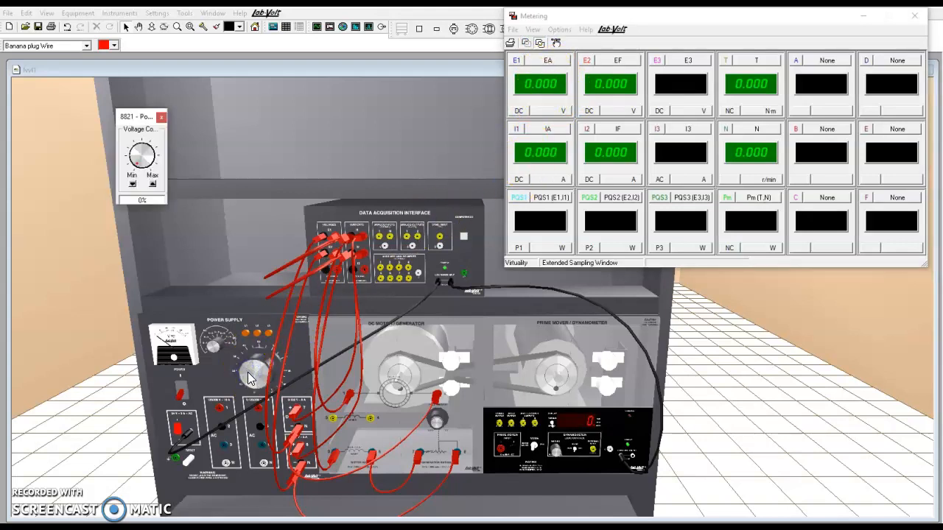
{"action": "left_click", "coordinate": [137, 168]}
{"action": "left_click_drag", "start_coordinate": [137, 168], "coordinate": [132, 162]}
{"action": "left_click", "coordinate": [180, 389]}
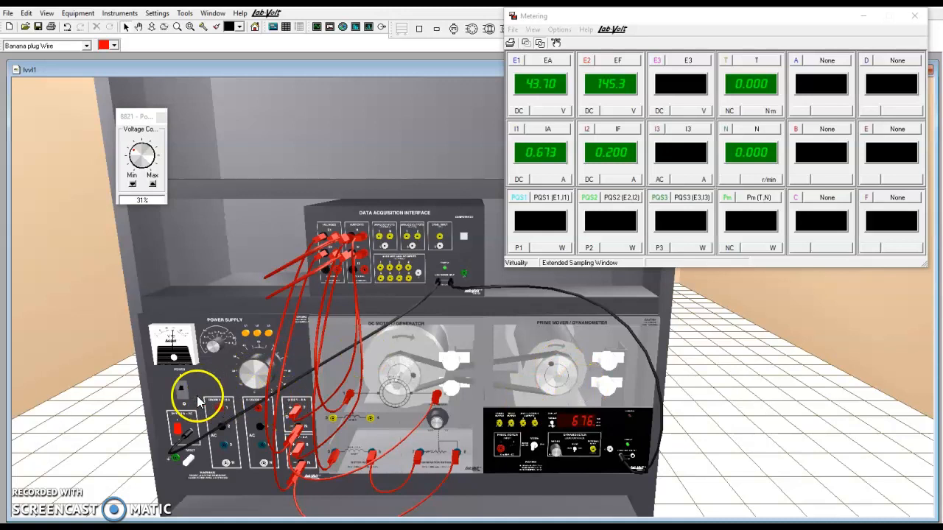
Step: Switch off the power supply and return its voltage control to 0%
{"action": "left_click", "coordinate": [181, 392]}
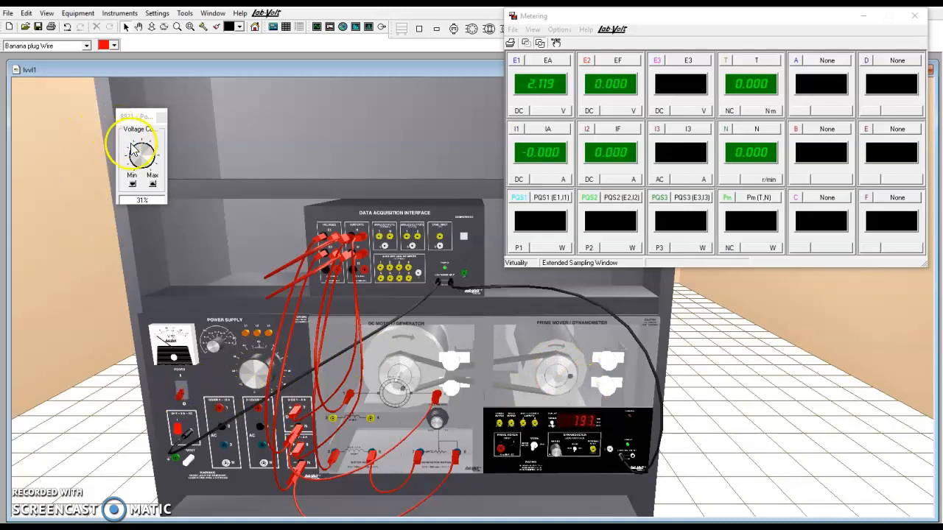
{"action": "left_click_drag", "start_coordinate": [135, 151], "coordinate": [136, 161]}
{"action": "left_click", "coordinate": [156, 182]}
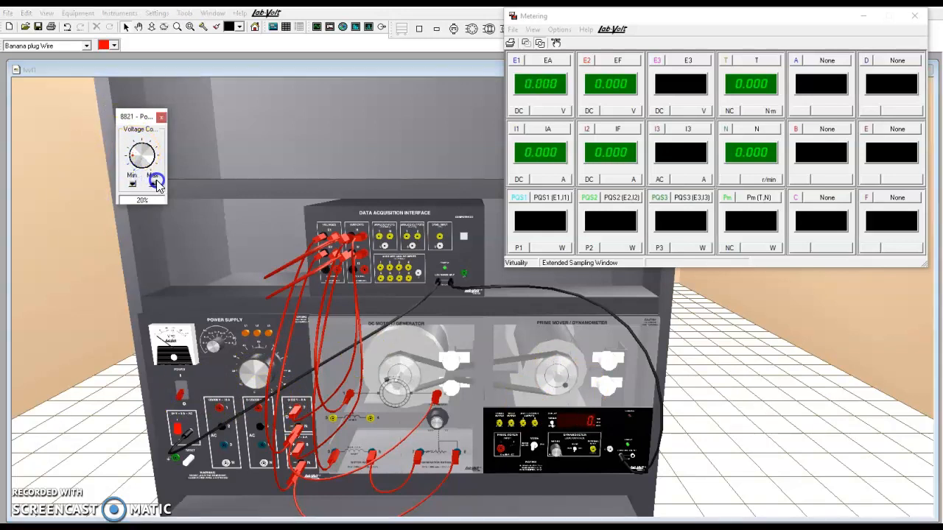
{"action": "left_click_drag", "start_coordinate": [132, 156], "coordinate": [147, 173]}
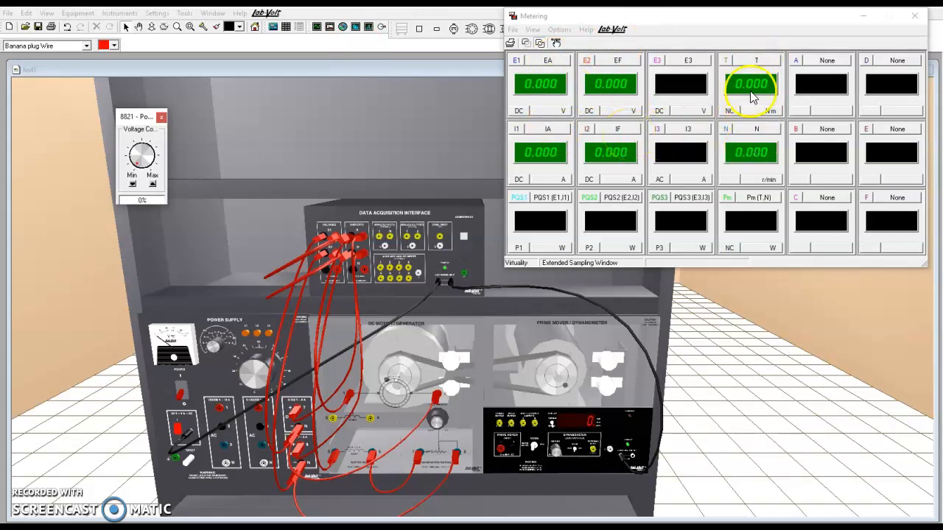
Step: Wire the dynamometer's torque output, speed output and common terminal to the matching analog inputs of the Data Acquisition Interface
{"action": "left_click", "coordinate": [499, 429]}
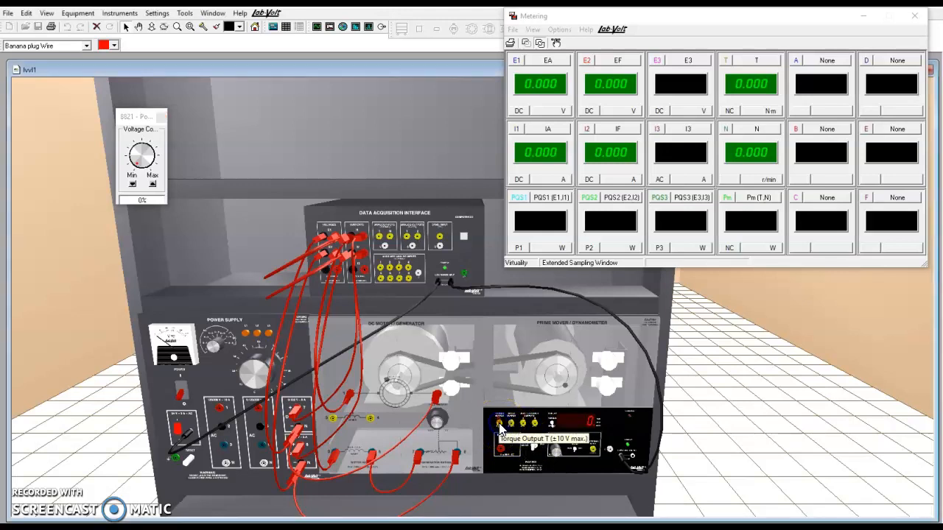
{"action": "left_click_drag", "start_coordinate": [435, 359], "coordinate": [391, 240]}
{"action": "left_click_drag", "start_coordinate": [391, 280], "coordinate": [610, 451]}
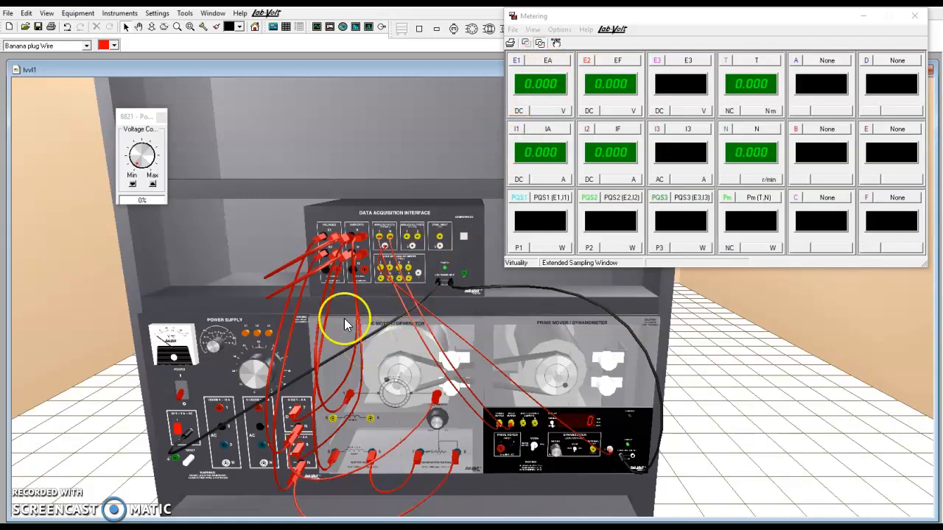
{"action": "left_click", "coordinate": [192, 17]}
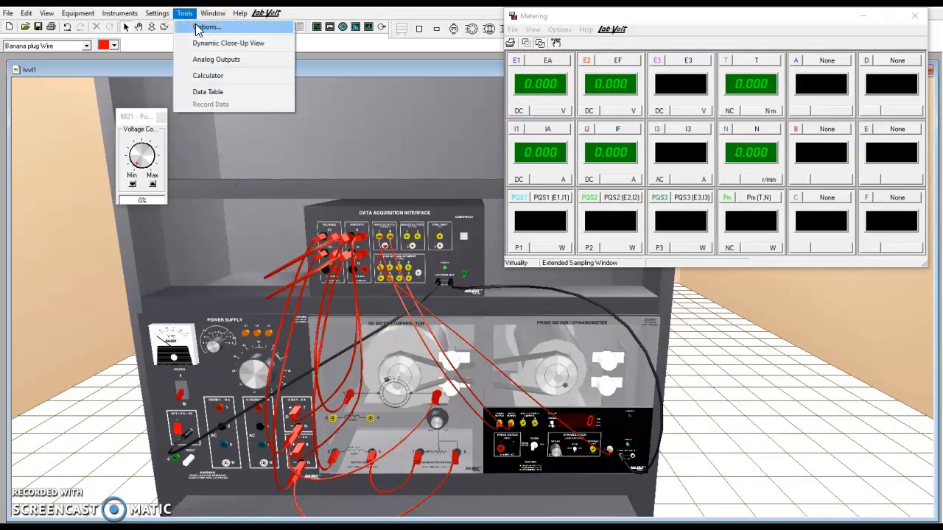
{"action": "left_click", "coordinate": [200, 25]}
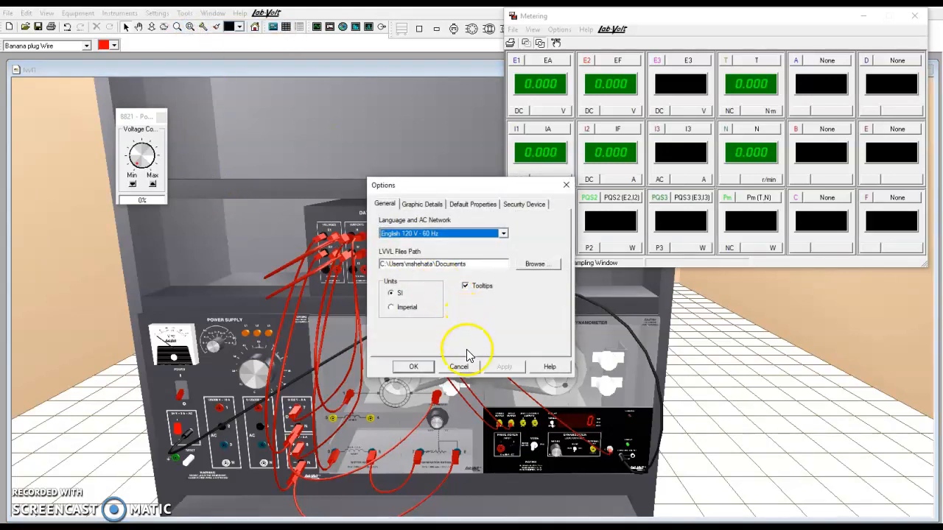
{"action": "left_click", "coordinate": [472, 374]}
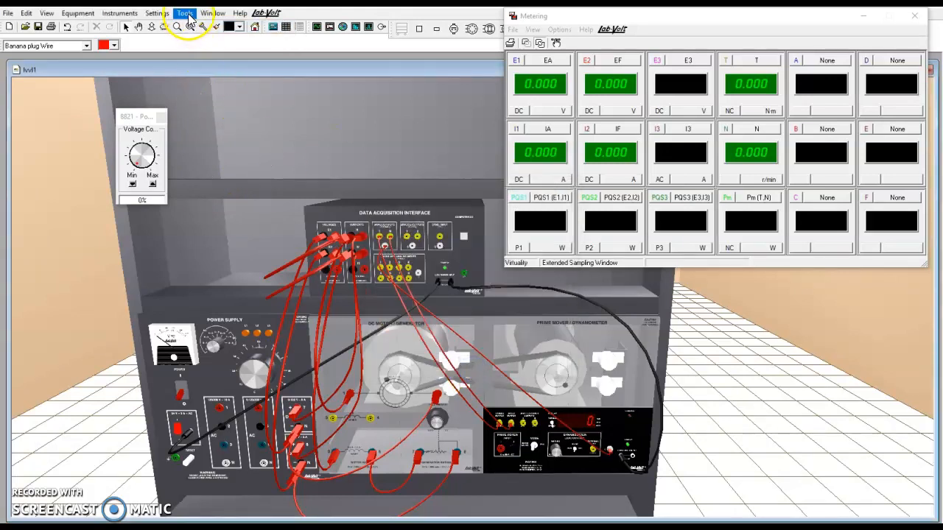
Step: Open a data table and set it to record meters EA, EF, IA, IF, T and N
{"action": "left_click", "coordinate": [189, 15]}
{"action": "left_click", "coordinate": [204, 90]}
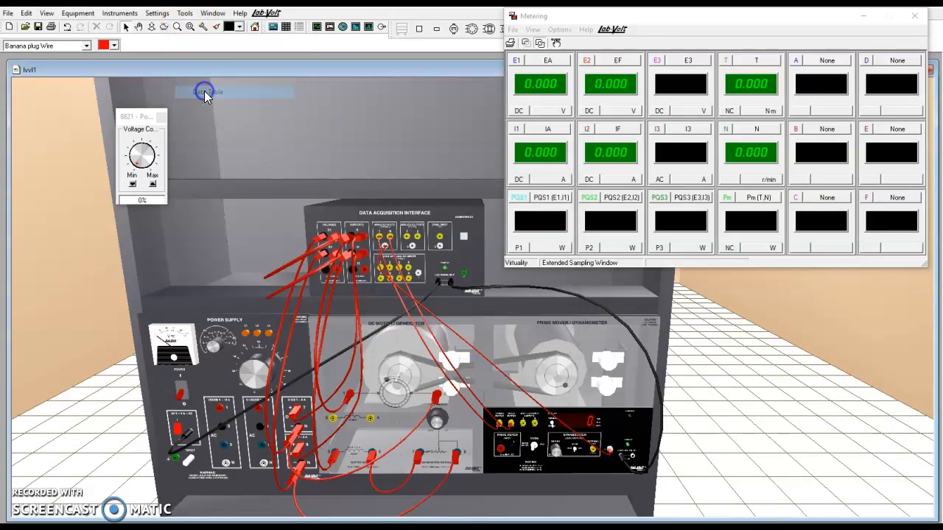
{"action": "left_click_drag", "start_coordinate": [480, 168], "coordinate": [370, 87]}
{"action": "left_click", "coordinate": [259, 96]}
{"action": "left_click", "coordinate": [271, 111]}
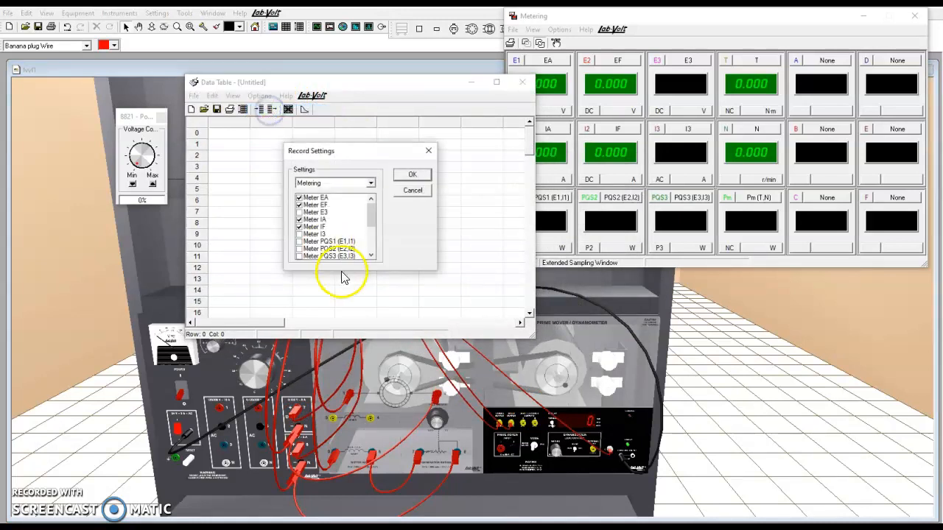
{"action": "left_click_drag", "start_coordinate": [371, 211], "coordinate": [362, 240]}
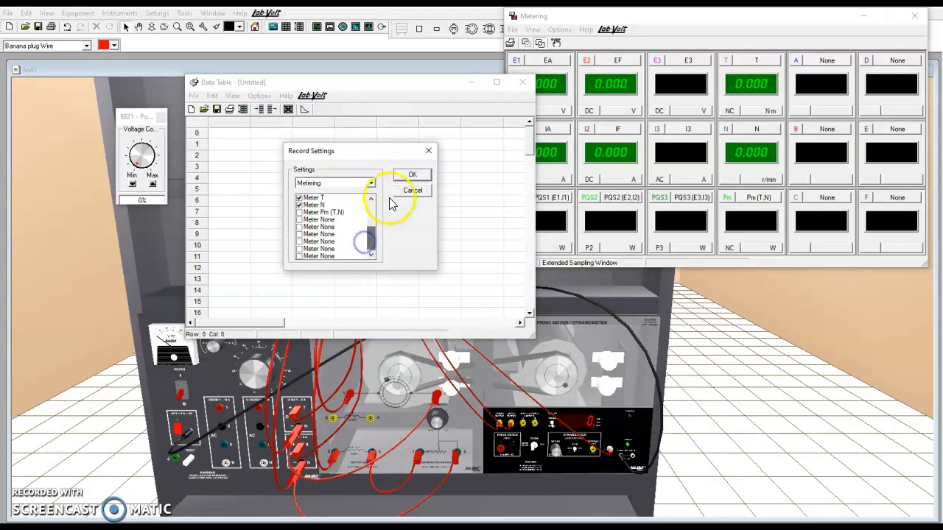
{"action": "left_click", "coordinate": [411, 175]}
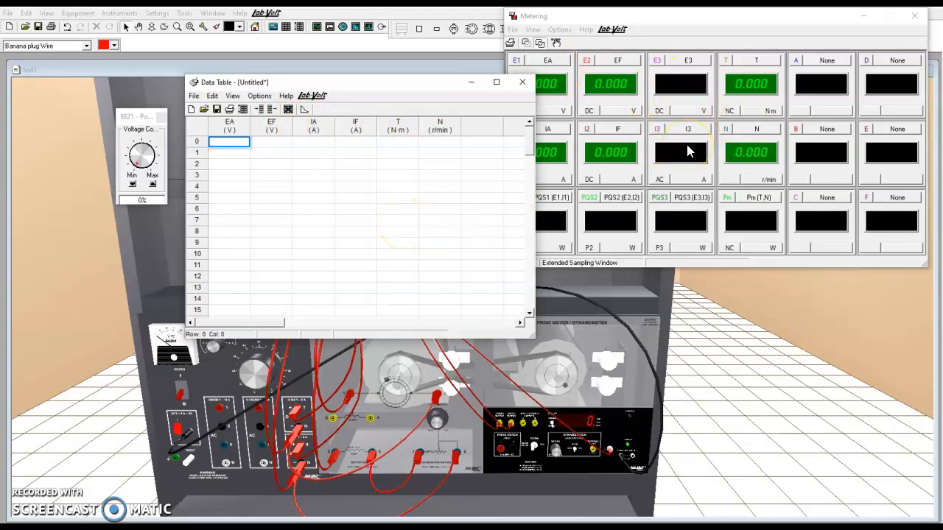
{"action": "left_click_drag", "start_coordinate": [444, 87], "coordinate": [685, 248]}
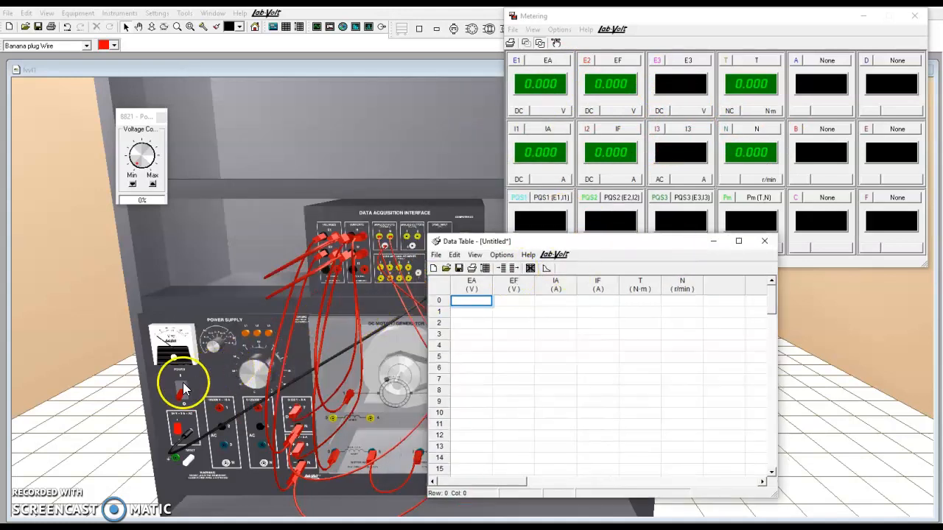
Step: Switch on the power supply and record the meter readings at 0% voltage as the first data row
{"action": "left_click", "coordinate": [181, 390]}
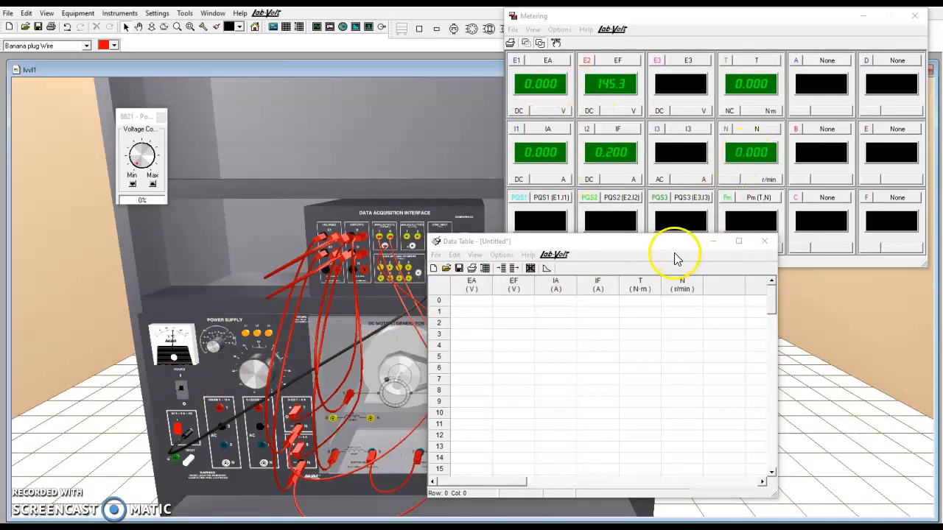
{"action": "left_click_drag", "start_coordinate": [665, 247], "coordinate": [453, 89]}
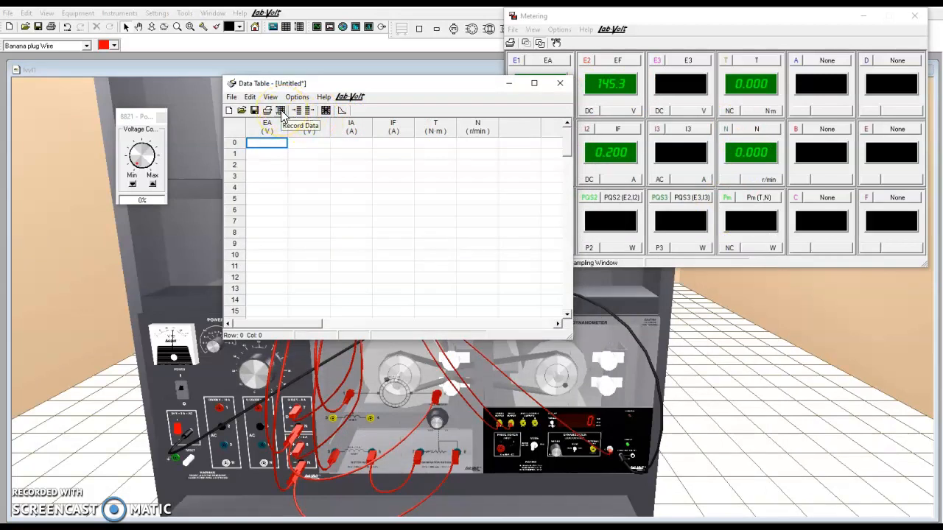
{"action": "left_click", "coordinate": [280, 111]}
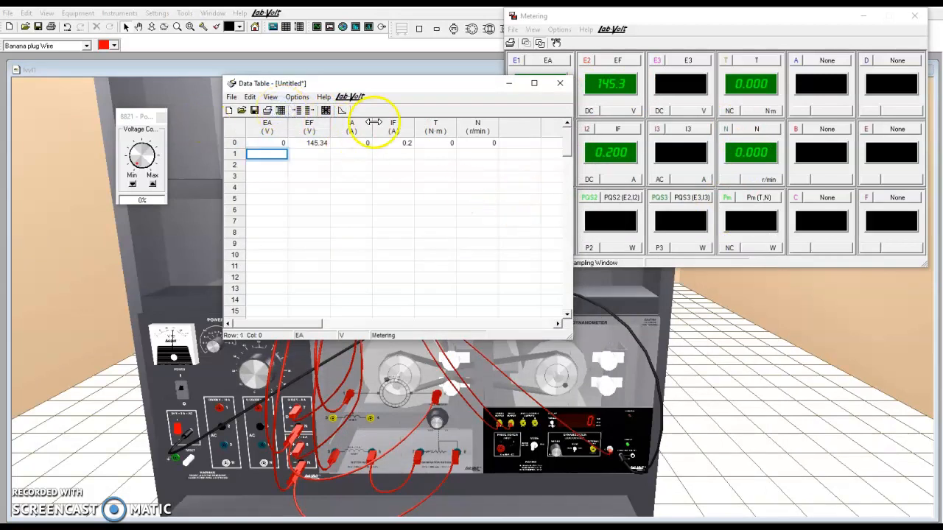
{"action": "left_click_drag", "start_coordinate": [402, 84], "coordinate": [748, 280]}
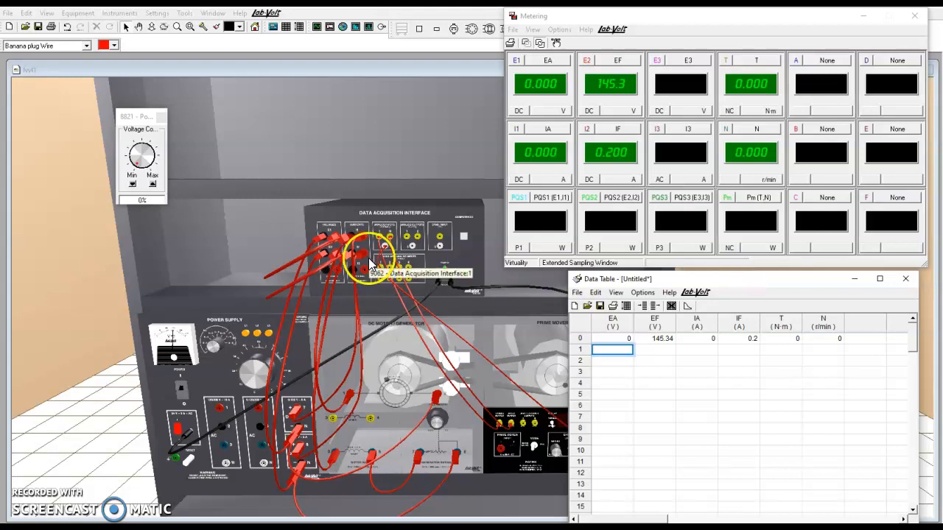
Step: Raise the power supply's voltage control to 8% and record the meter readings as the second data row
{"action": "left_click", "coordinate": [248, 377]}
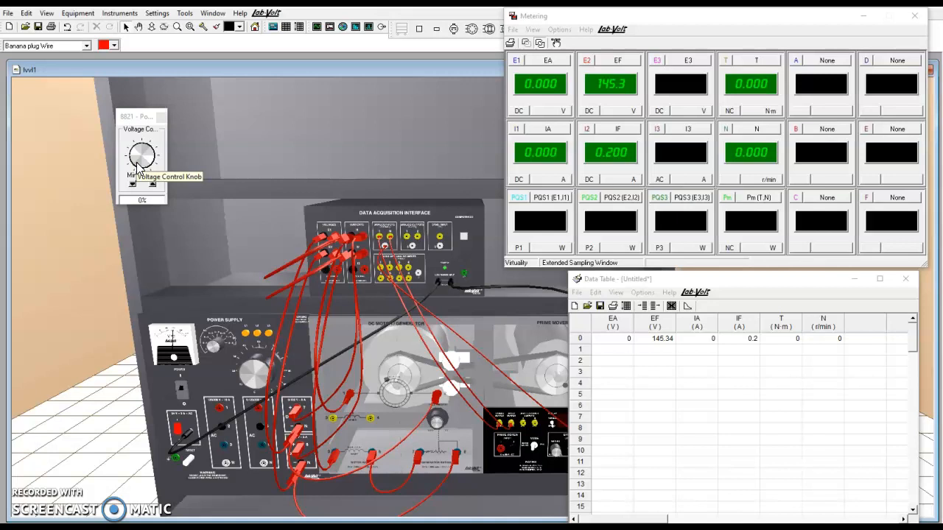
{"action": "left_click", "coordinate": [153, 184]}
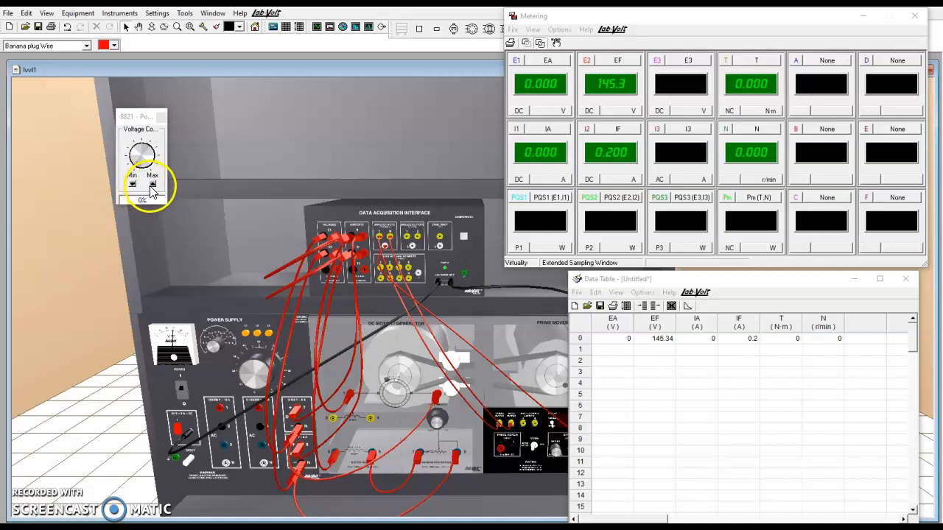
{"action": "left_click", "coordinate": [153, 185]}
{"action": "left_click", "coordinate": [153, 185]}
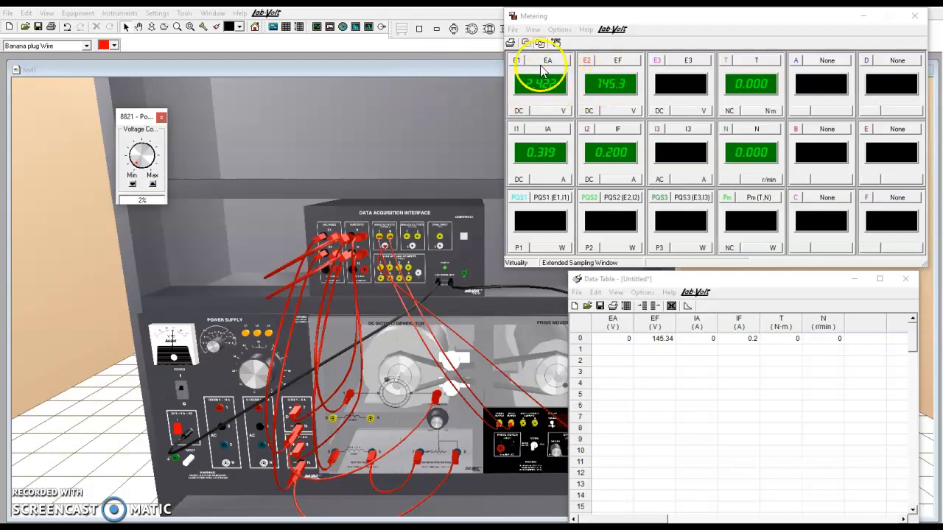
{"action": "left_click", "coordinate": [154, 185]}
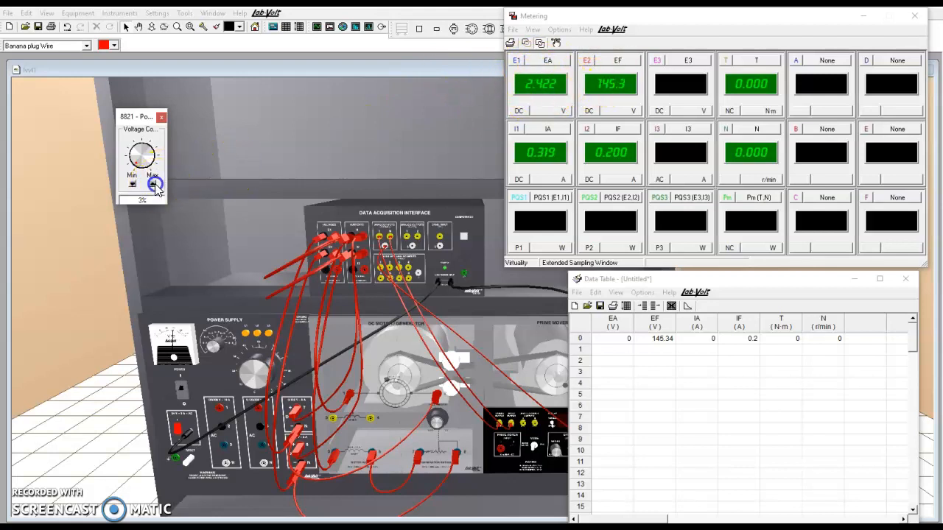
{"action": "left_click", "coordinate": [154, 185]}
{"action": "left_click", "coordinate": [154, 185]}
{"action": "left_click", "coordinate": [154, 185]}
{"action": "left_click", "coordinate": [154, 185]}
{"action": "left_click", "coordinate": [154, 184]}
{"action": "left_click", "coordinate": [154, 185]}
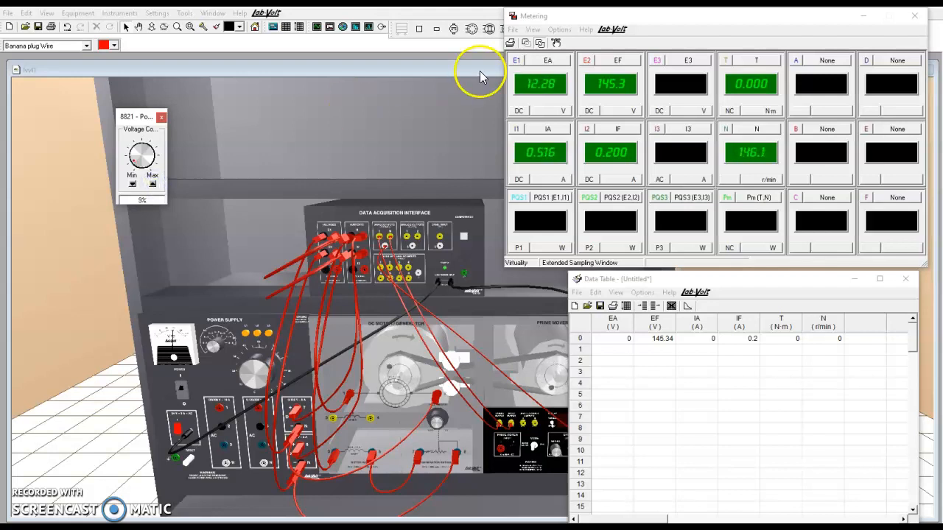
{"action": "left_click", "coordinate": [131, 185]}
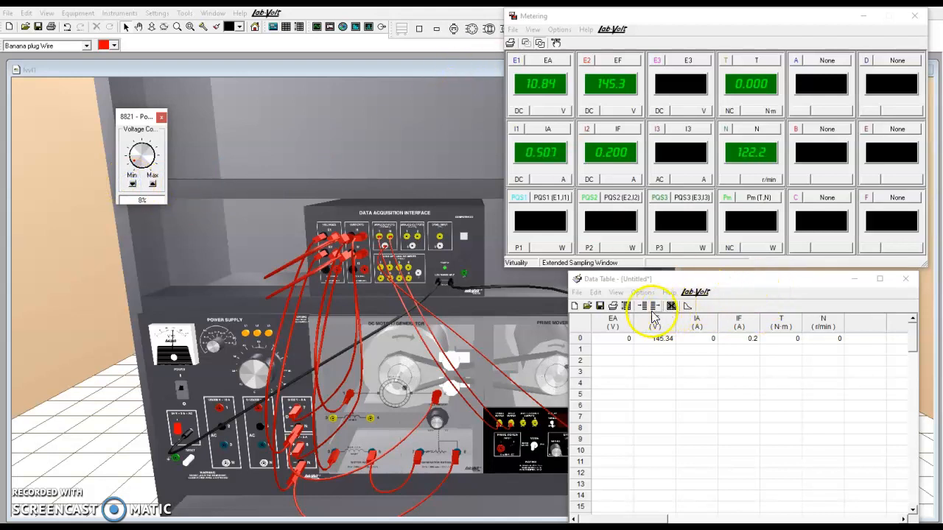
{"action": "left_click", "coordinate": [627, 305]}
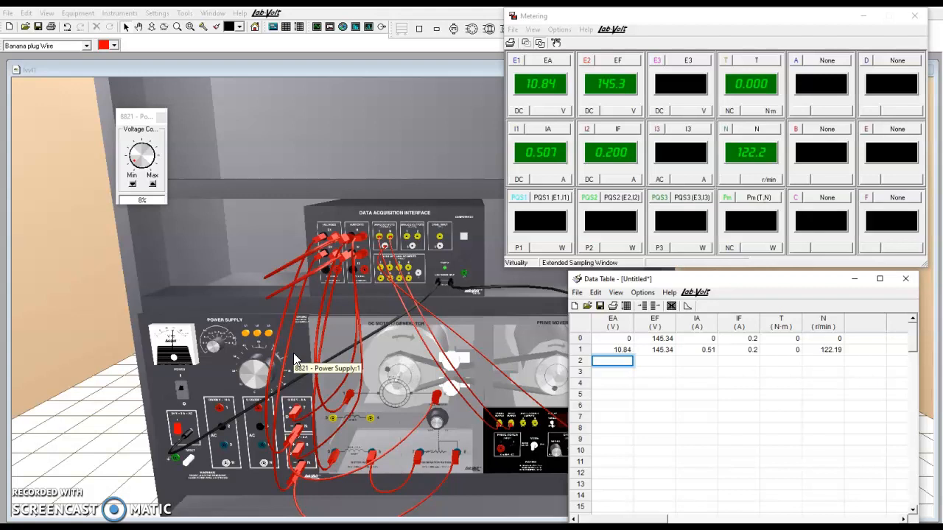
Step: Raise the power supply's voltage control to 15% and record the meter readings as the third data row
{"action": "left_click", "coordinate": [153, 184]}
{"action": "left_click", "coordinate": [152, 184]}
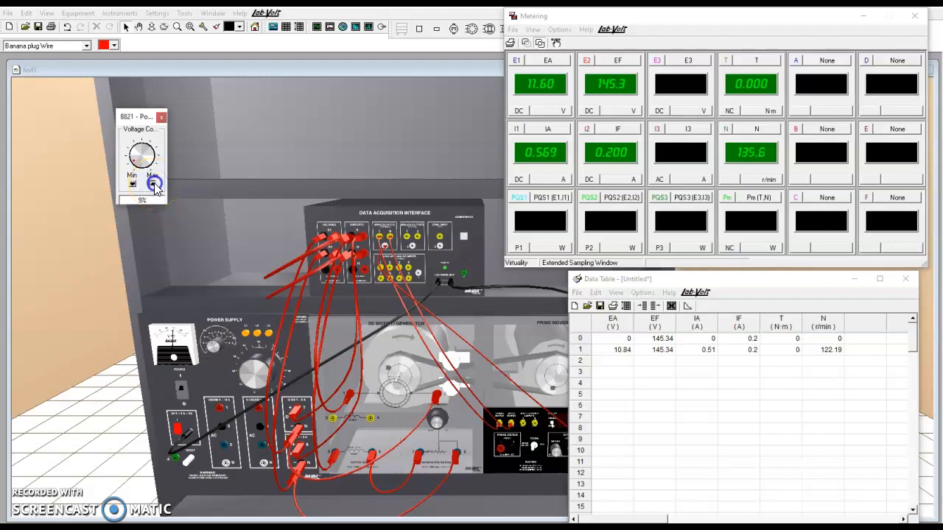
{"action": "left_click", "coordinate": [154, 184]}
{"action": "left_click", "coordinate": [154, 183]}
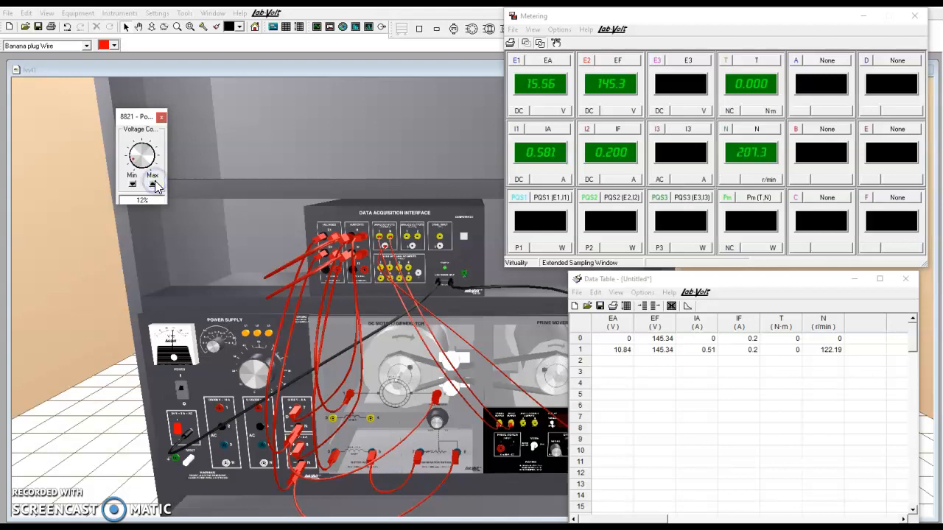
{"action": "left_click", "coordinate": [154, 183]}
{"action": "left_click", "coordinate": [154, 183]}
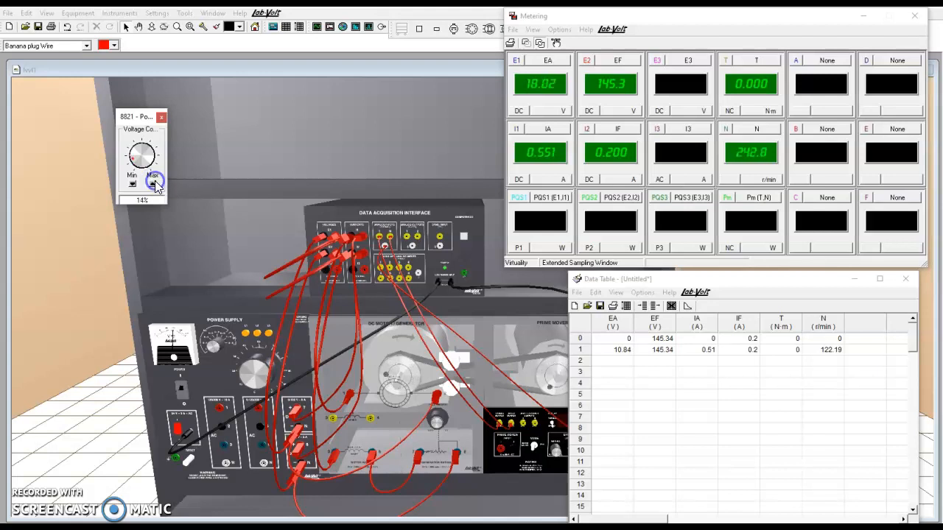
{"action": "left_click", "coordinate": [154, 183]}
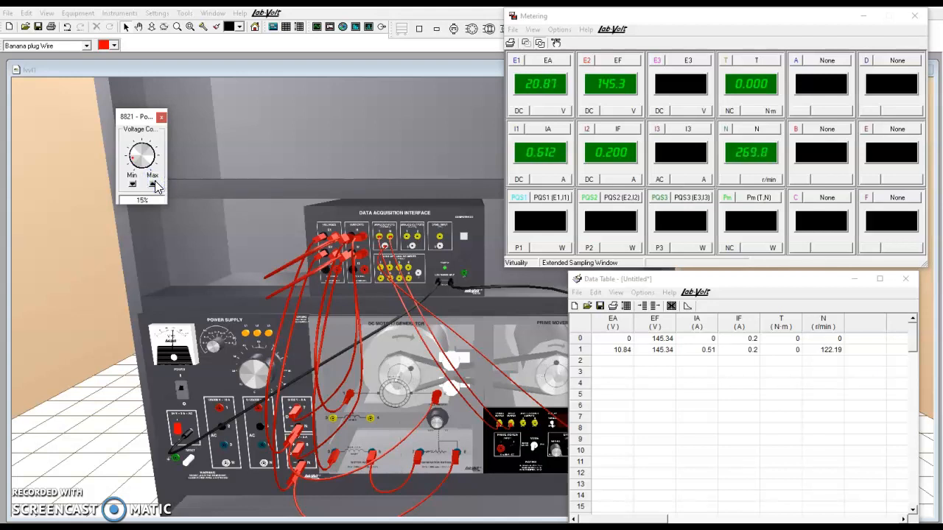
{"action": "left_click", "coordinate": [626, 306]}
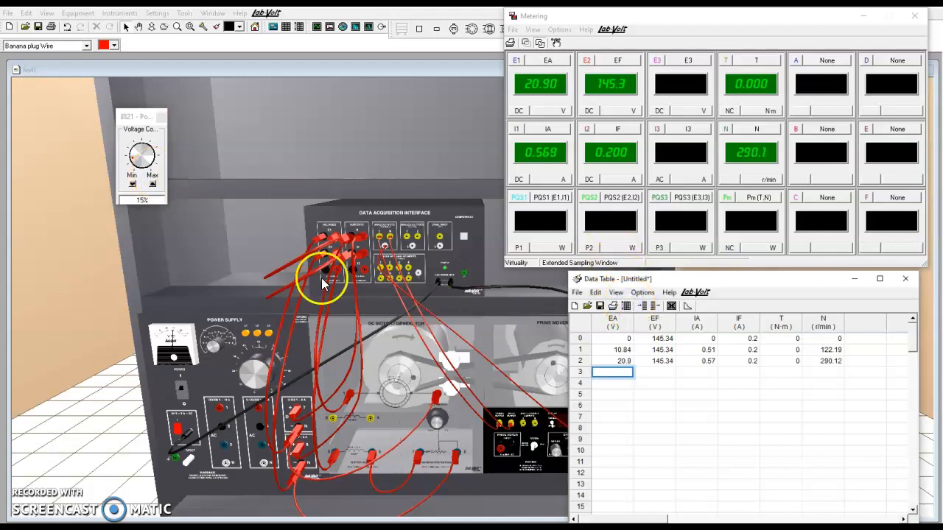
Step: Raise the power supply's voltage control to 22% and record the meter readings as the fourth data row
{"action": "left_click", "coordinate": [154, 183]}
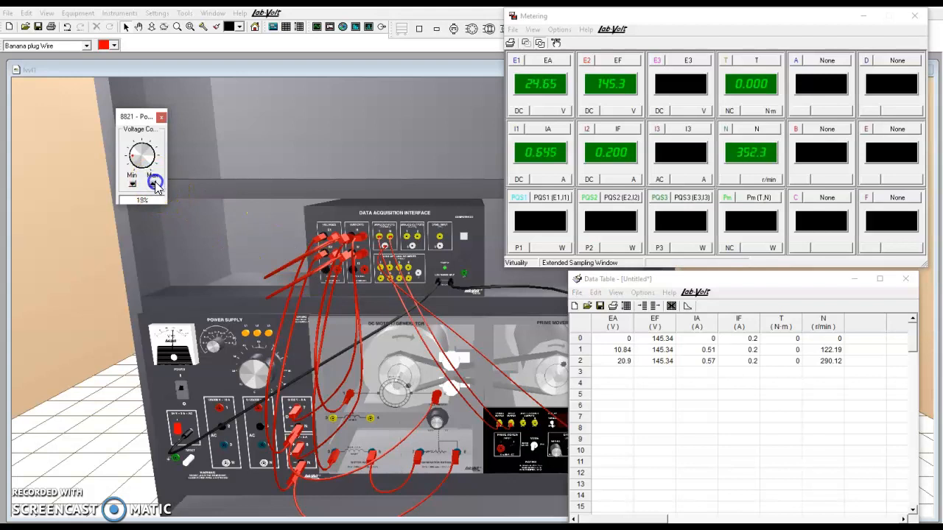
{"action": "left_click", "coordinate": [154, 184]}
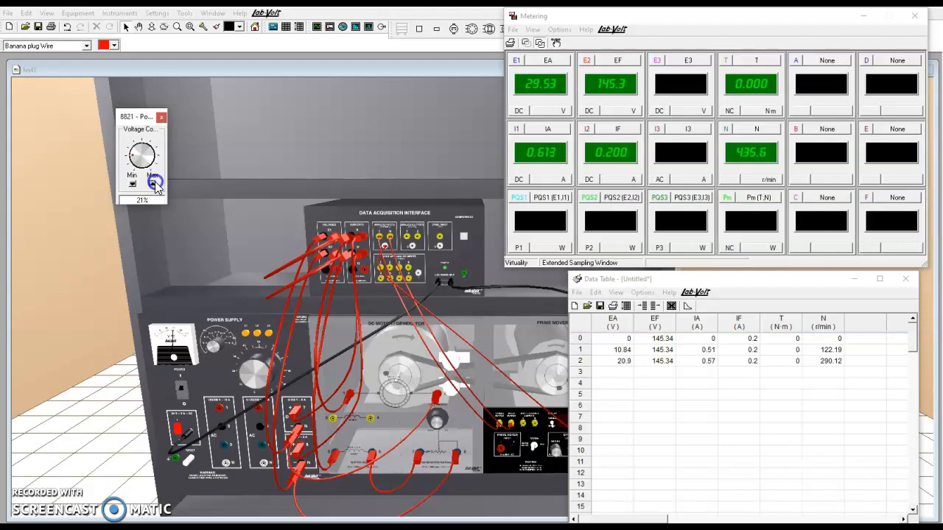
{"action": "left_click", "coordinate": [627, 307]}
{"action": "left_click", "coordinate": [612, 384]}
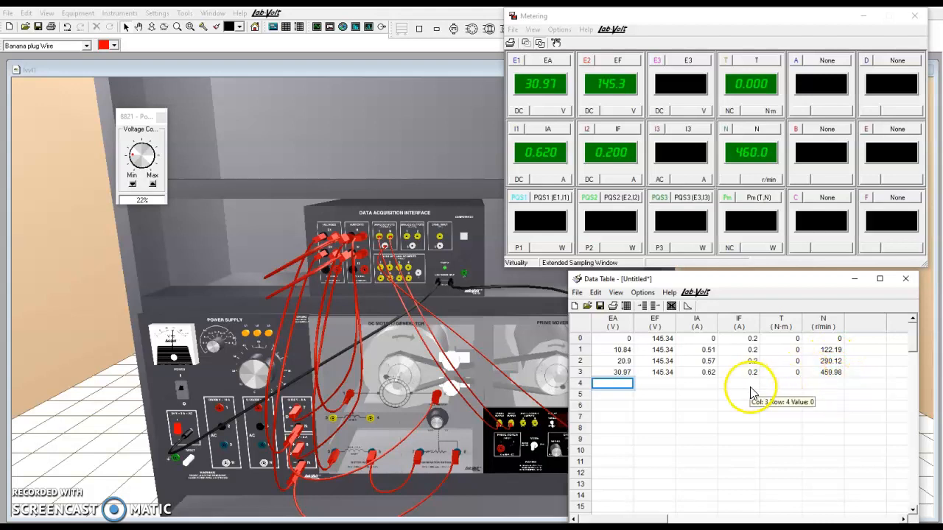
Step: Raise the power supply's voltage control to 29% and record the meter readings as the fifth data row
{"action": "left_click", "coordinate": [152, 184]}
{"action": "left_click", "coordinate": [152, 184]}
{"action": "left_click", "coordinate": [152, 184]}
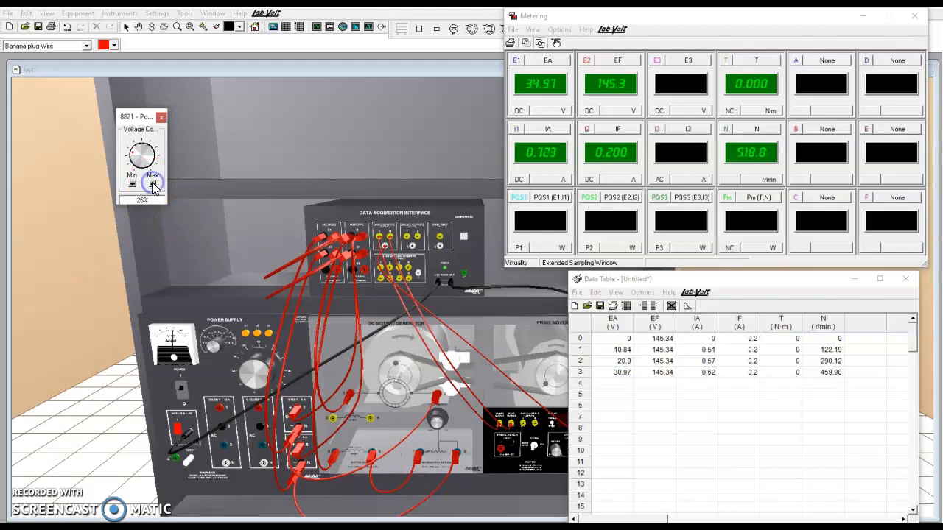
{"action": "left_click", "coordinate": [152, 184]}
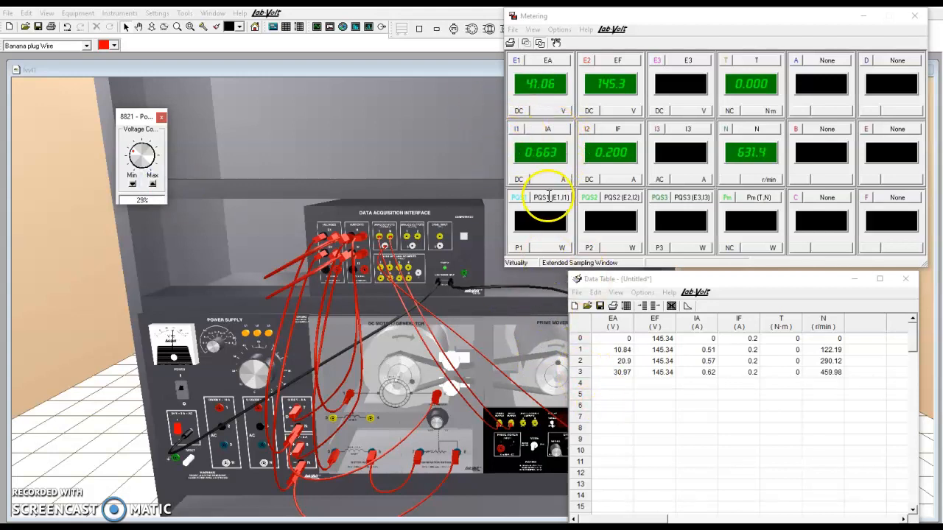
{"action": "left_click", "coordinate": [619, 306]}
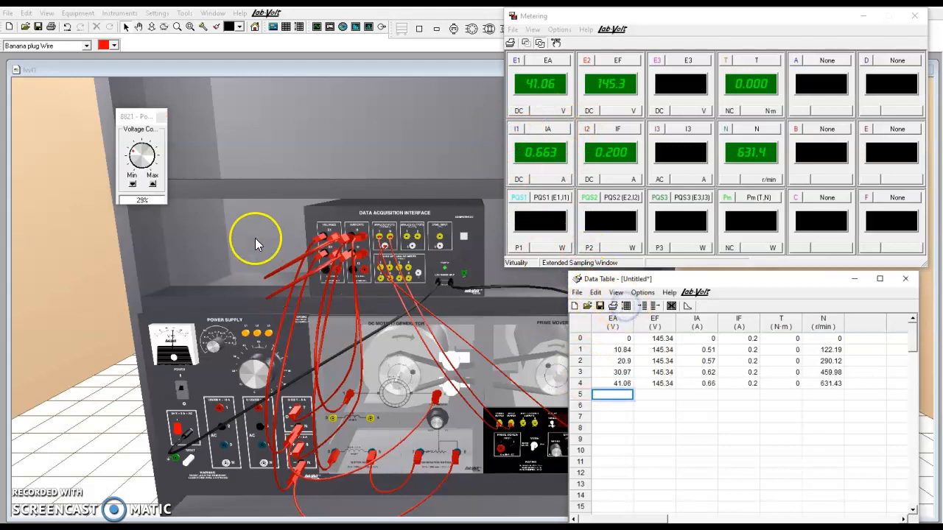
Step: Raise the power supply's voltage control to 36% and record the meter readings as the sixth data row
{"action": "left_click", "coordinate": [153, 183]}
{"action": "left_click", "coordinate": [153, 183]}
{"action": "left_click", "coordinate": [153, 184]}
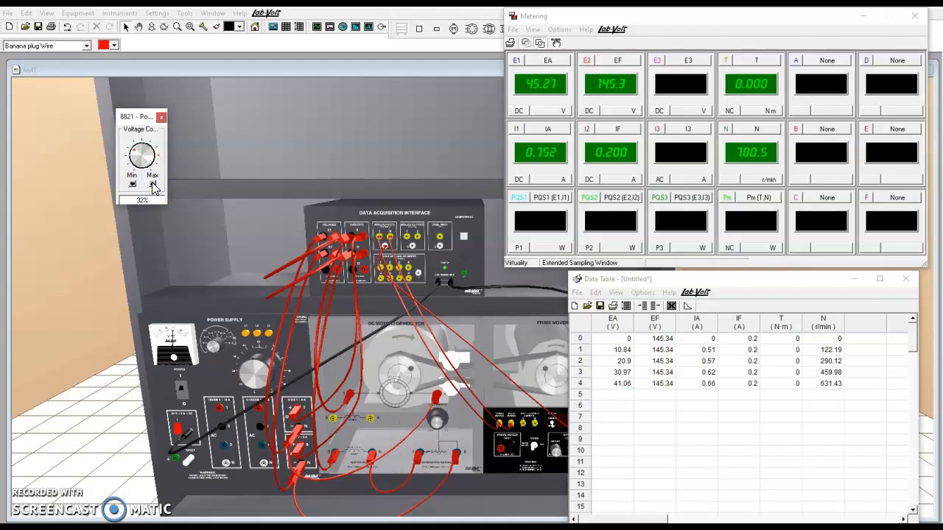
{"action": "left_click", "coordinate": [153, 184]}
{"action": "left_click", "coordinate": [153, 184]}
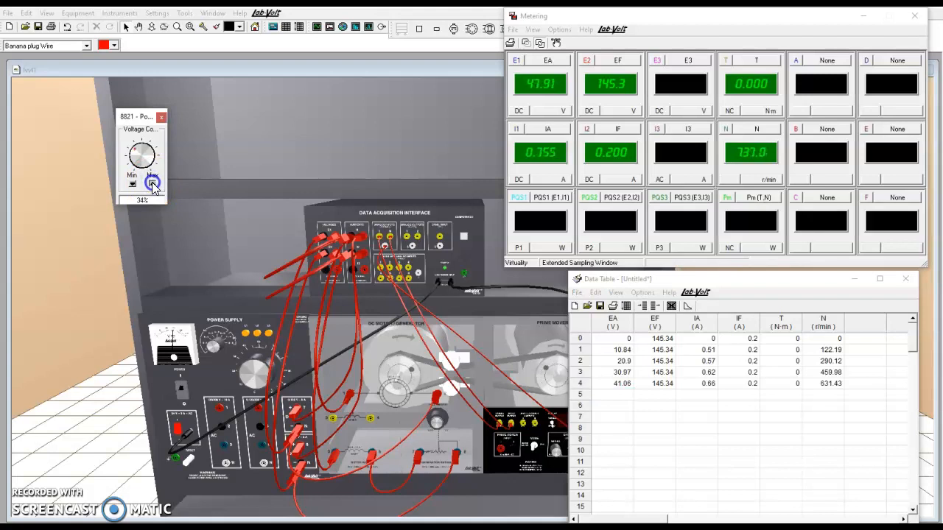
{"action": "left_click", "coordinate": [152, 184]}
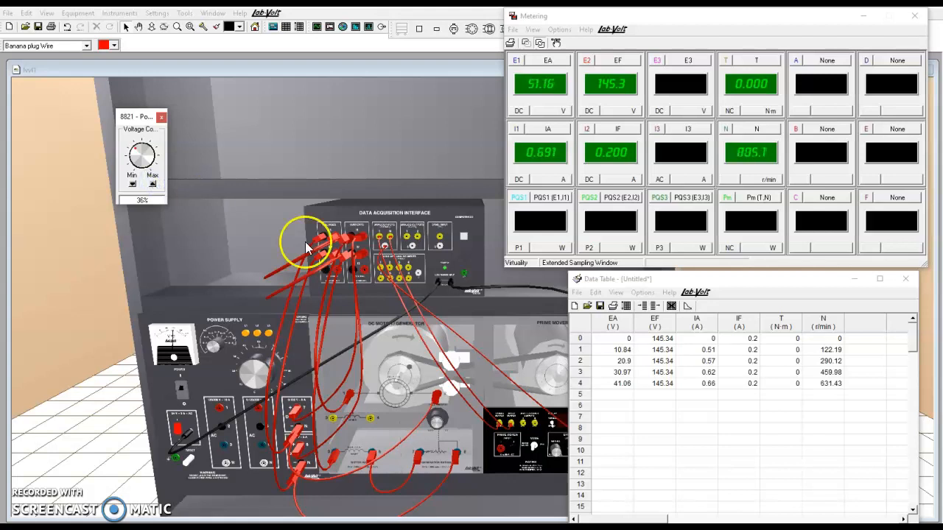
{"action": "left_click", "coordinate": [627, 307]}
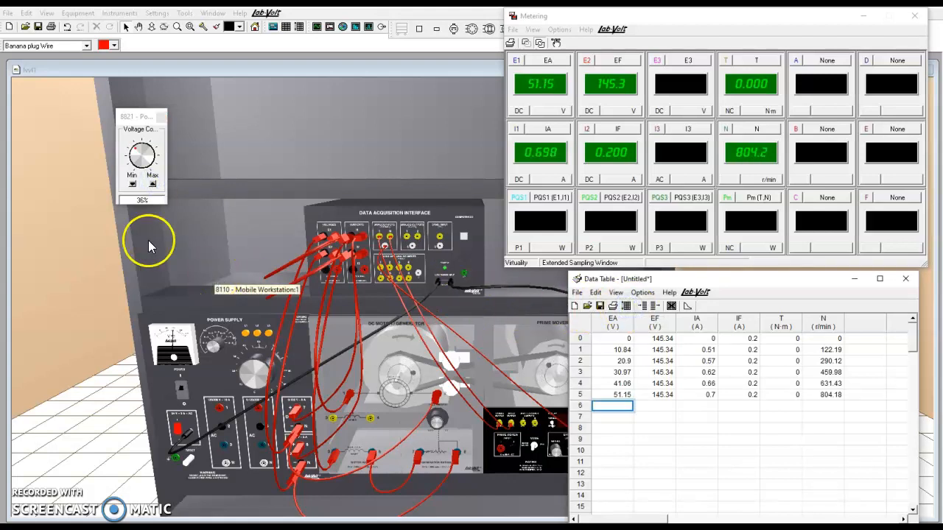
Step: Raise the power supply's voltage control to 43% and record the meter readings as the seventh data row
{"action": "left_click", "coordinate": [152, 186]}
{"action": "left_click", "coordinate": [151, 186]}
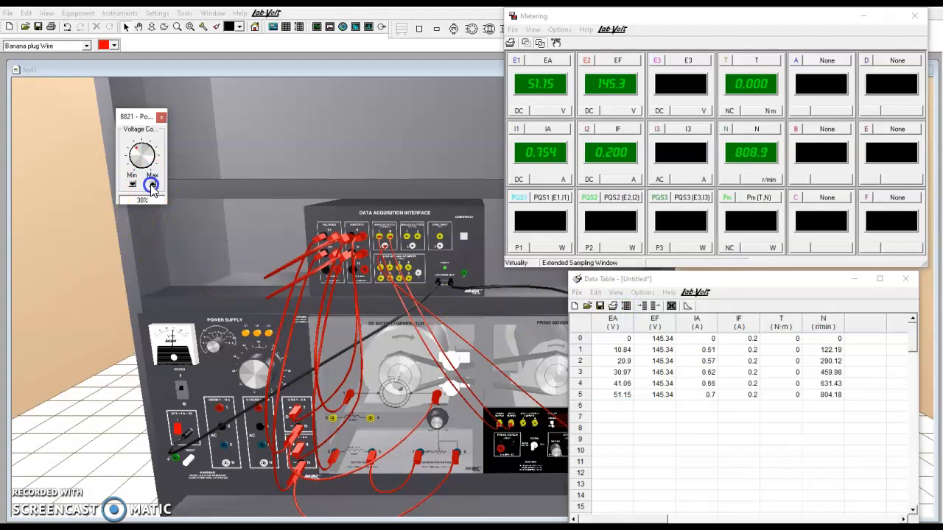
{"action": "left_click", "coordinate": [152, 185]}
{"action": "left_click", "coordinate": [152, 185]}
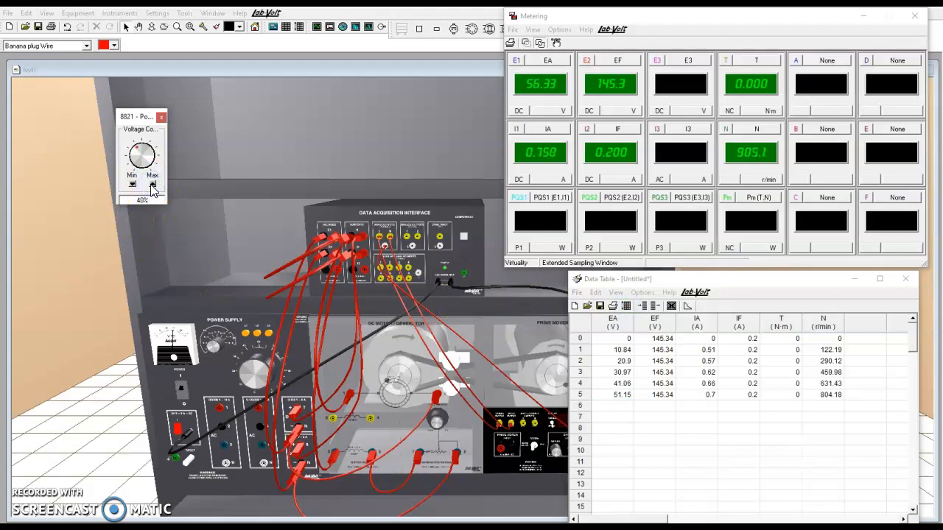
{"action": "left_click", "coordinate": [152, 185]}
{"action": "left_click", "coordinate": [152, 186]}
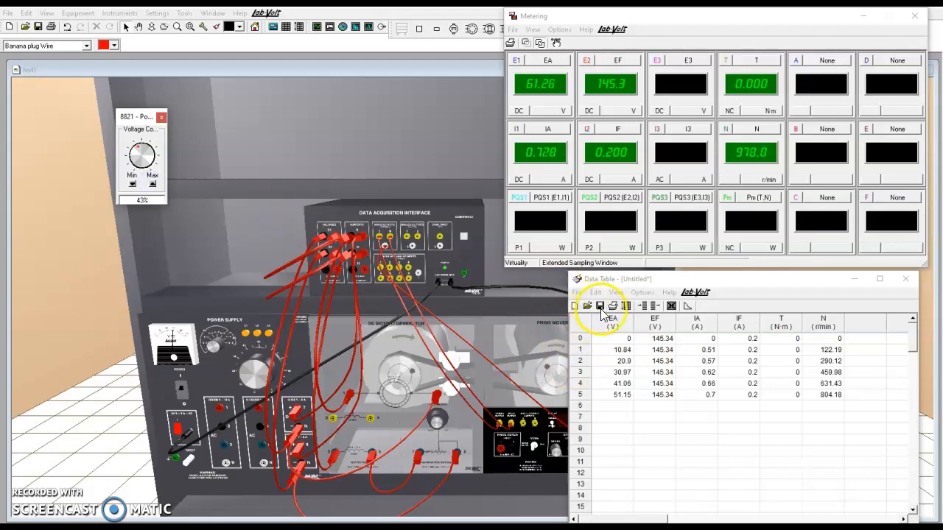
{"action": "left_click", "coordinate": [627, 306]}
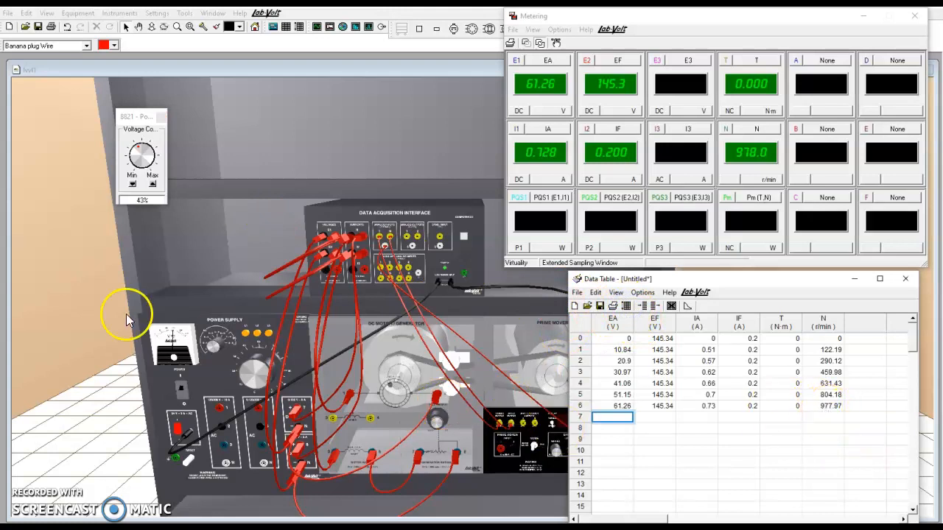
Step: Raise the power supply's voltage control to 50% and record the meter readings as the eighth data row
{"action": "left_click", "coordinate": [154, 186]}
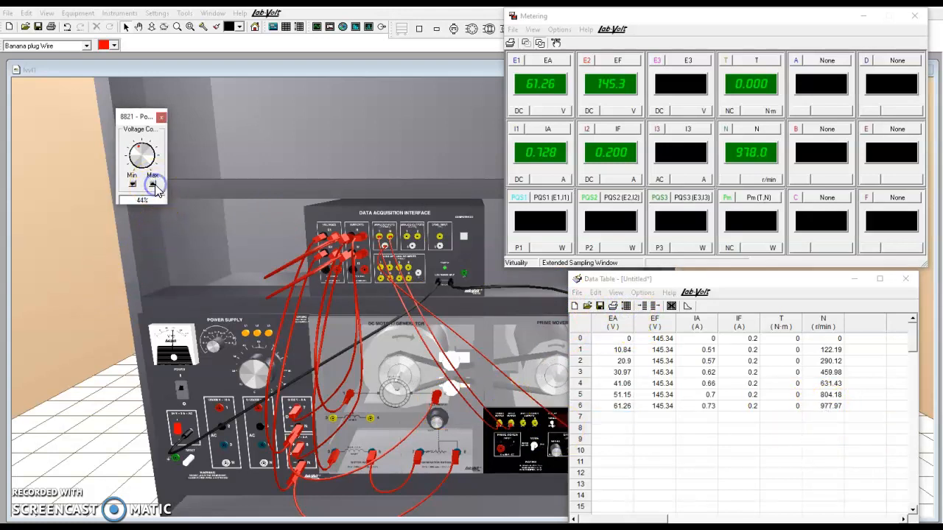
{"action": "left_click", "coordinate": [154, 186]}
{"action": "left_click", "coordinate": [154, 186]}
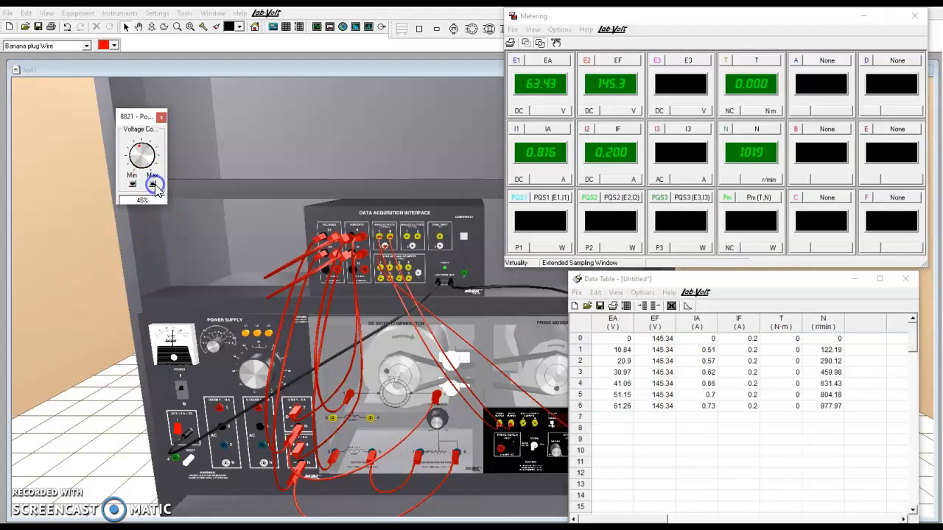
{"action": "left_click", "coordinate": [154, 186]}
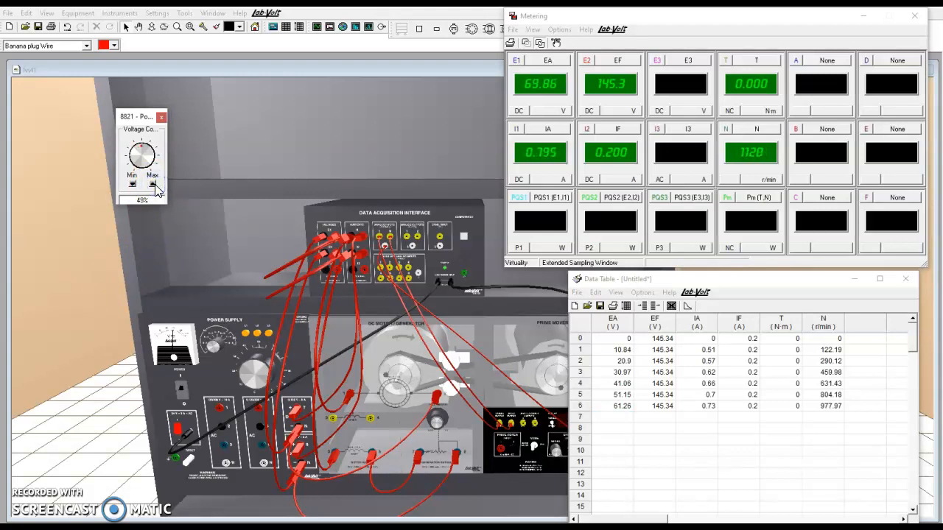
{"action": "left_click", "coordinate": [625, 308]}
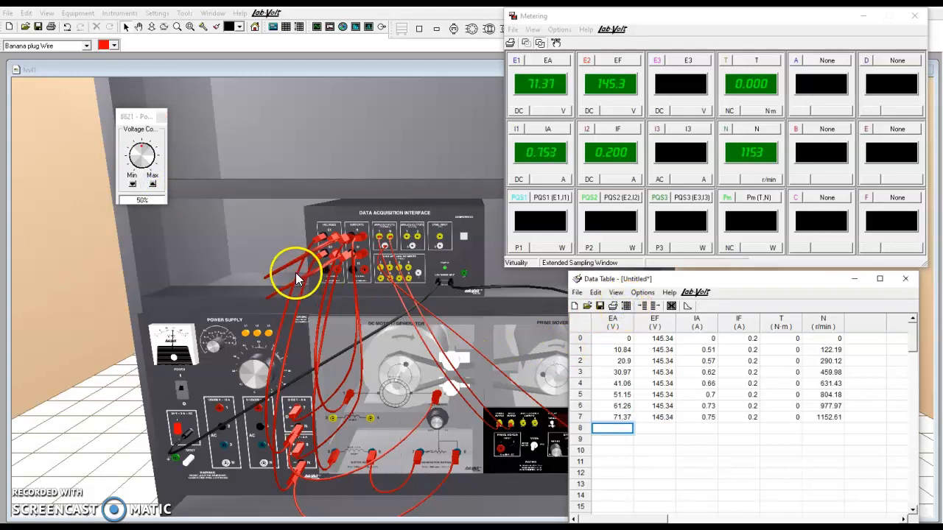
Step: Raise the power supply's voltage control to 56% and record the meter readings as the ninth data row
{"action": "left_click", "coordinate": [154, 185]}
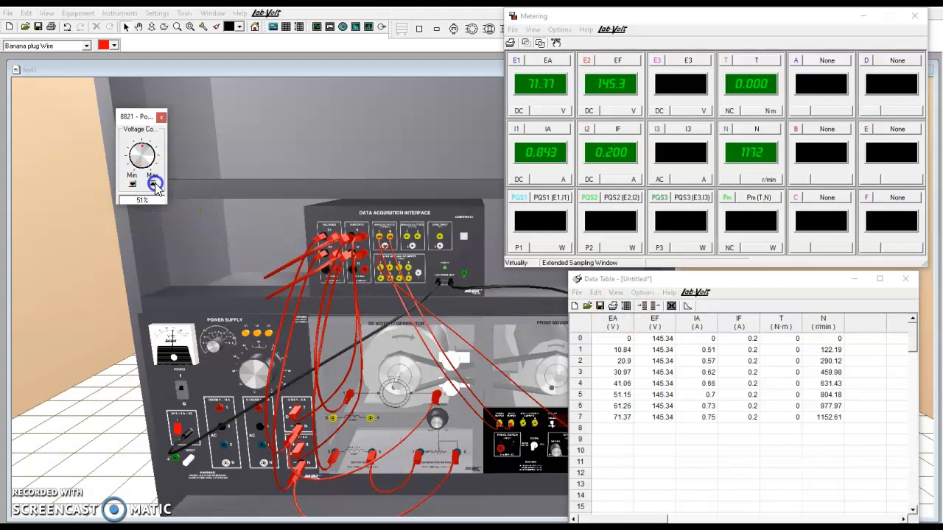
{"action": "left_click", "coordinate": [154, 185]}
{"action": "left_click", "coordinate": [153, 185]}
{"action": "left_click", "coordinate": [154, 185]}
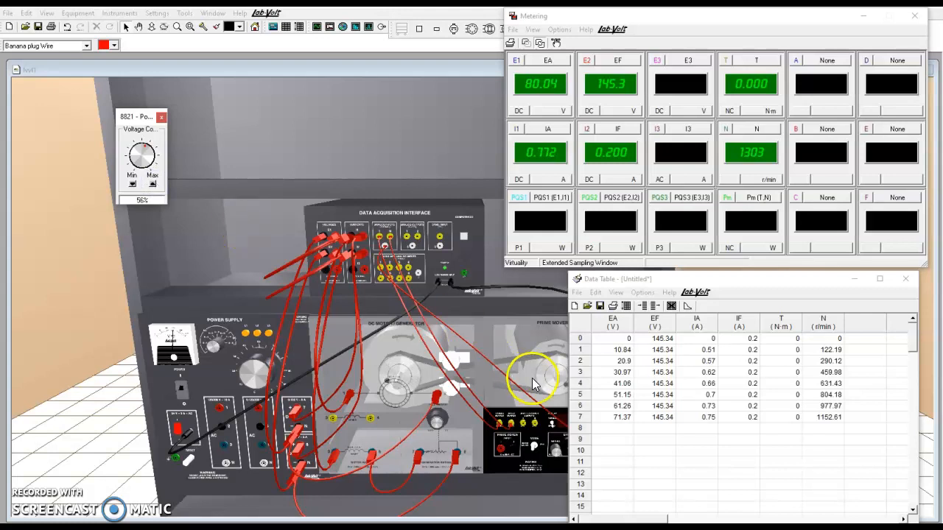
{"action": "left_click", "coordinate": [626, 306]}
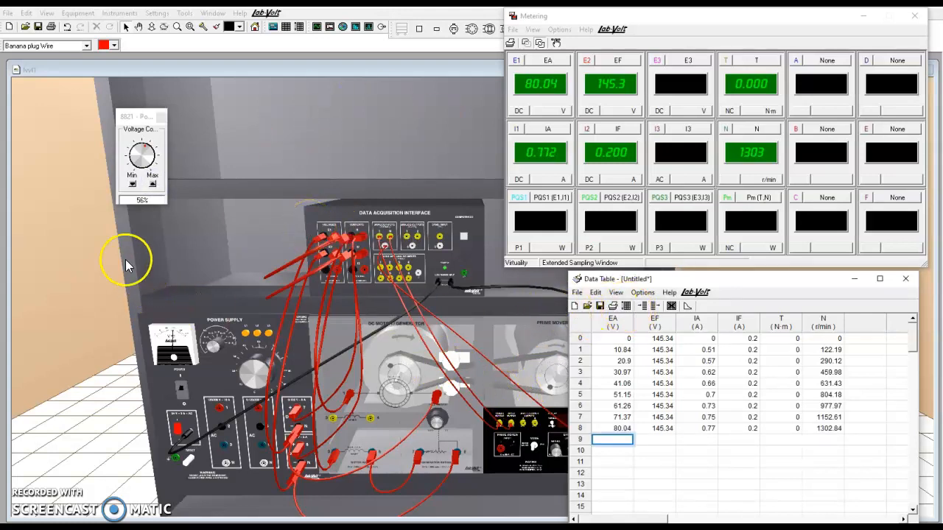
Step: Raise the power supply's voltage control to 64% and record the meter readings as the tenth data row
{"action": "left_click", "coordinate": [153, 183]}
{"action": "left_click", "coordinate": [152, 184]}
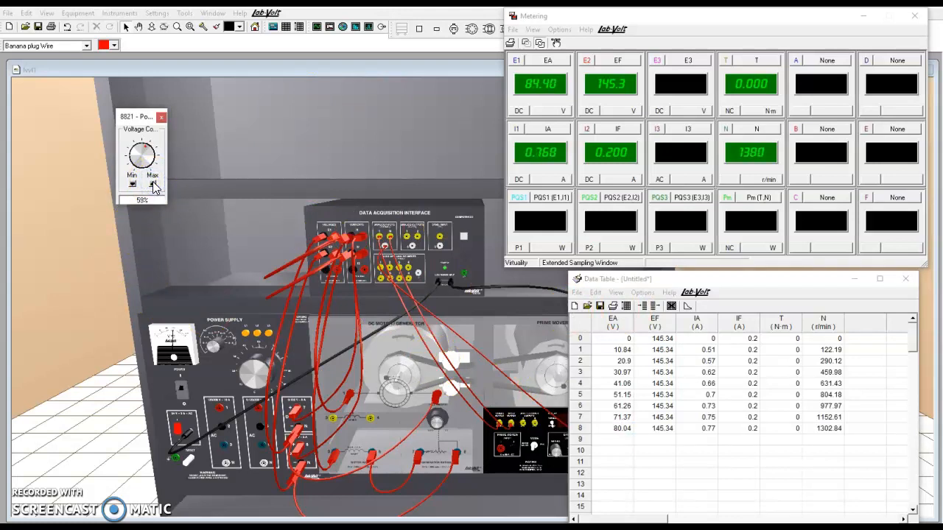
{"action": "left_click", "coordinate": [152, 183]}
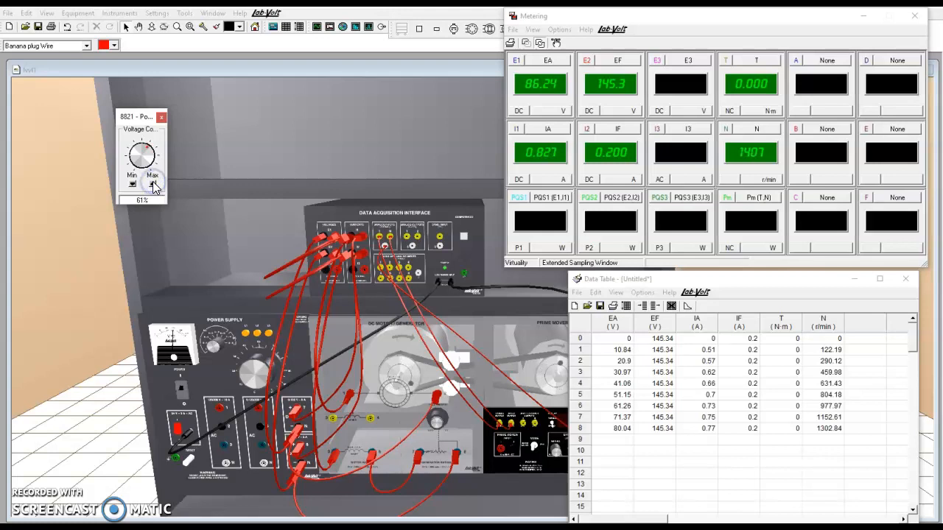
{"action": "left_click", "coordinate": [153, 183]}
{"action": "left_click", "coordinate": [153, 183]}
{"action": "left_click", "coordinate": [505, 368]}
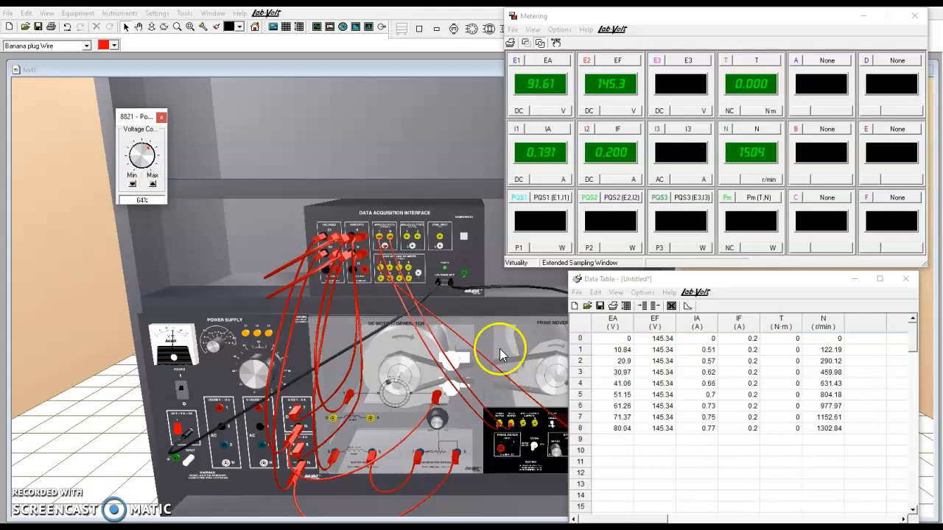
{"action": "left_click", "coordinate": [625, 305]}
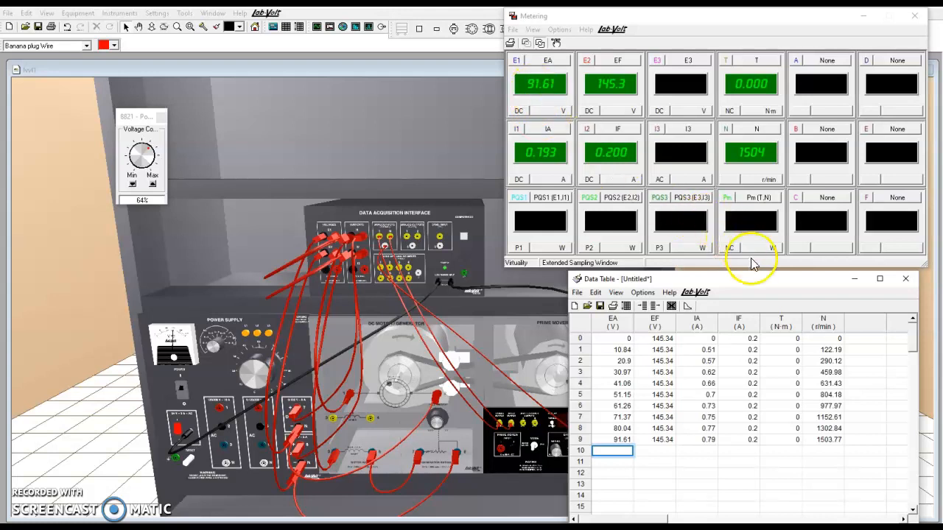
Step: Move the data table window clear of the dynamometer module and switch off the power supply
{"action": "left_click_drag", "start_coordinate": [761, 278], "coordinate": [470, 23]}
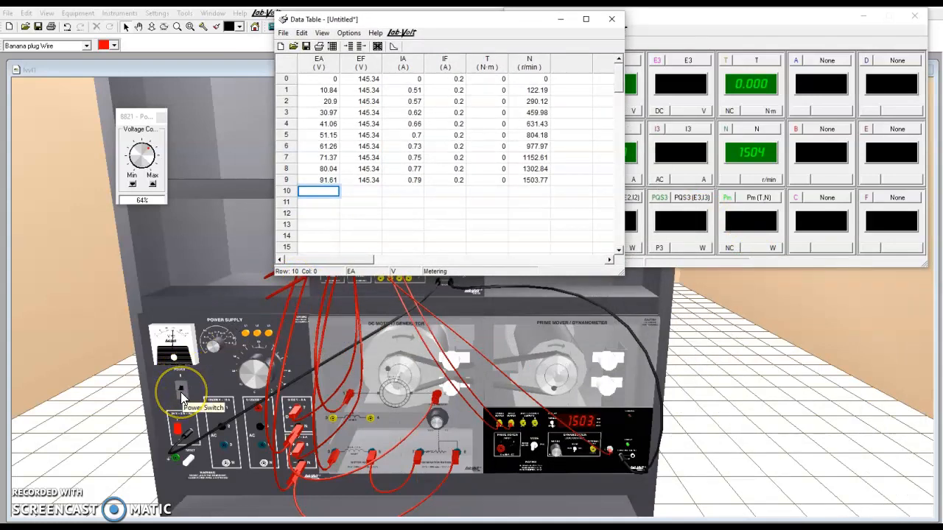
{"action": "left_click", "coordinate": [181, 398]}
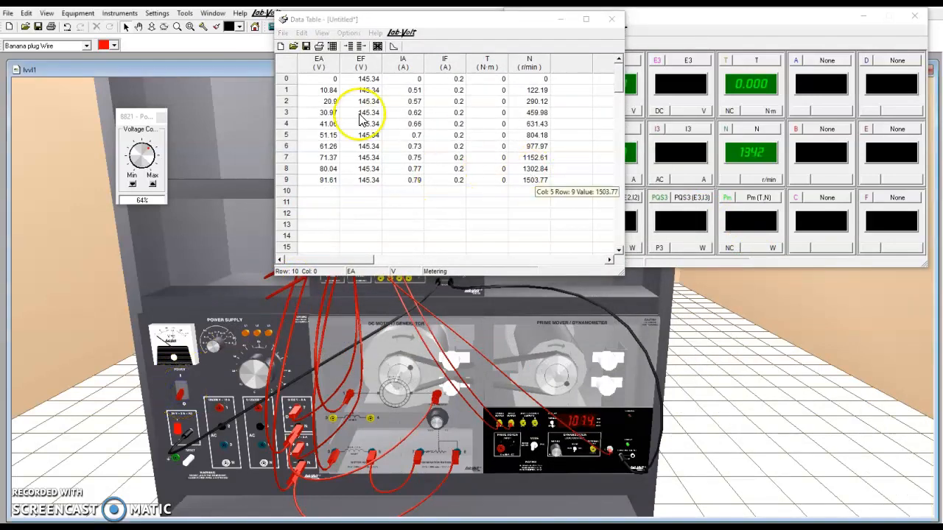
Step: Open a graph of the recorded data table and move its window fully into view
{"action": "left_click", "coordinate": [504, 89]}
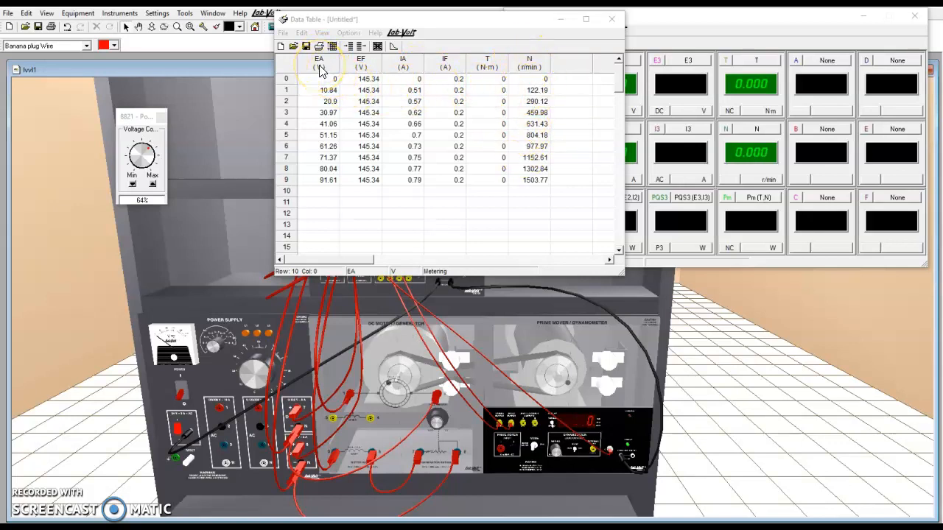
{"action": "left_click", "coordinate": [393, 47]}
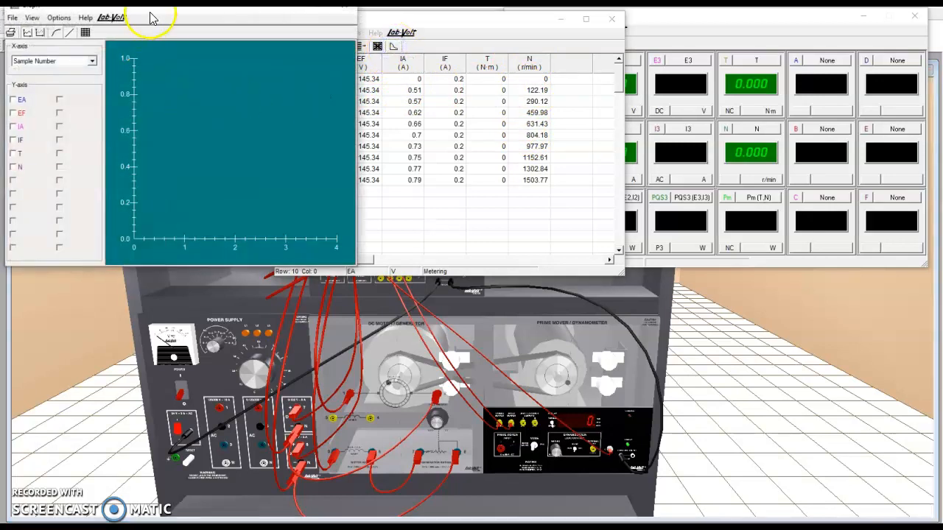
{"action": "left_click_drag", "start_coordinate": [155, 11], "coordinate": [341, 53]}
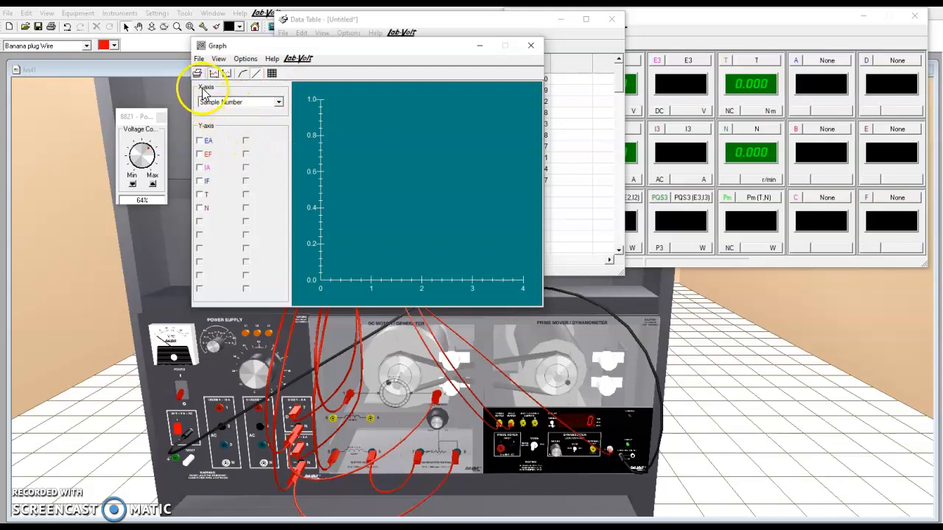
Step: Plot motor speed N on the graph's Y-axis against armature voltage EA on the X-axis
{"action": "left_click", "coordinate": [279, 102]}
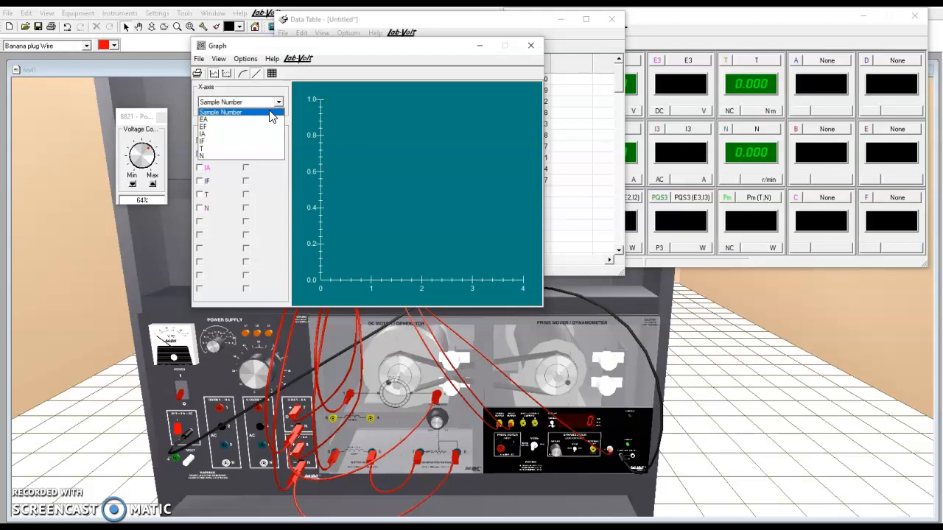
{"action": "left_click", "coordinate": [267, 121]}
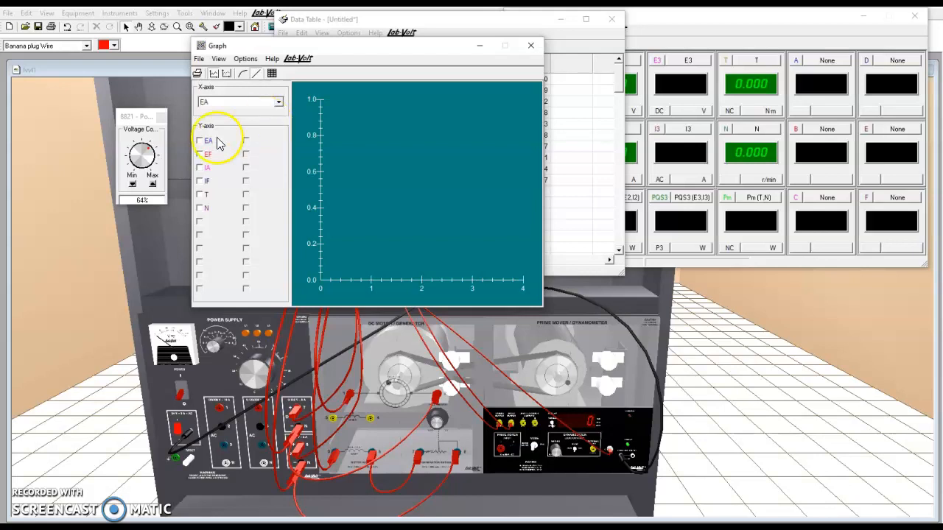
{"action": "left_click", "coordinate": [199, 208]}
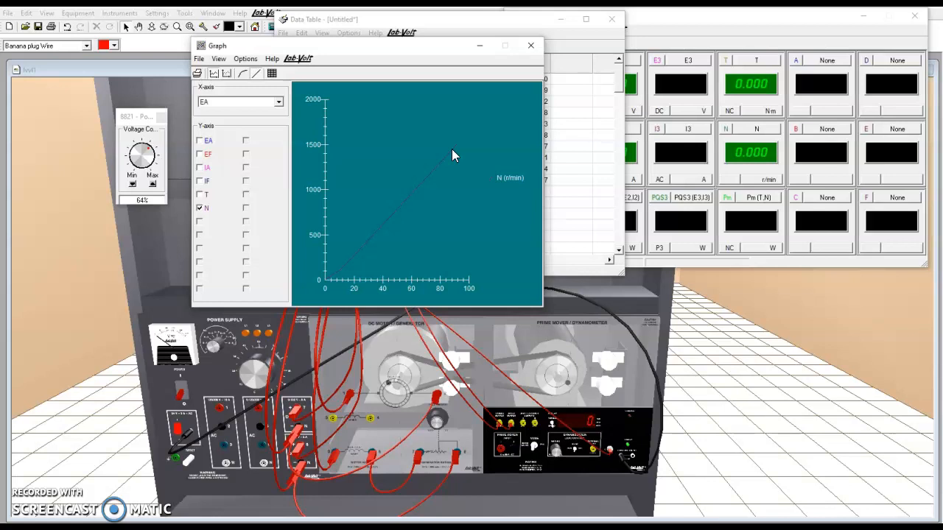
Step: Change the colour of the graph's N curve to yellow and apply it
{"action": "double_click", "coordinate": [414, 151]}
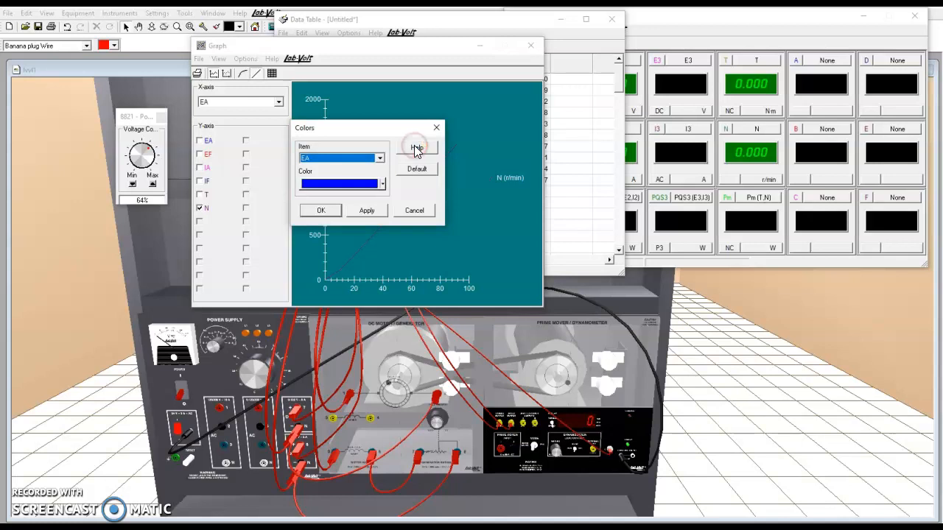
{"action": "left_click", "coordinate": [382, 164]}
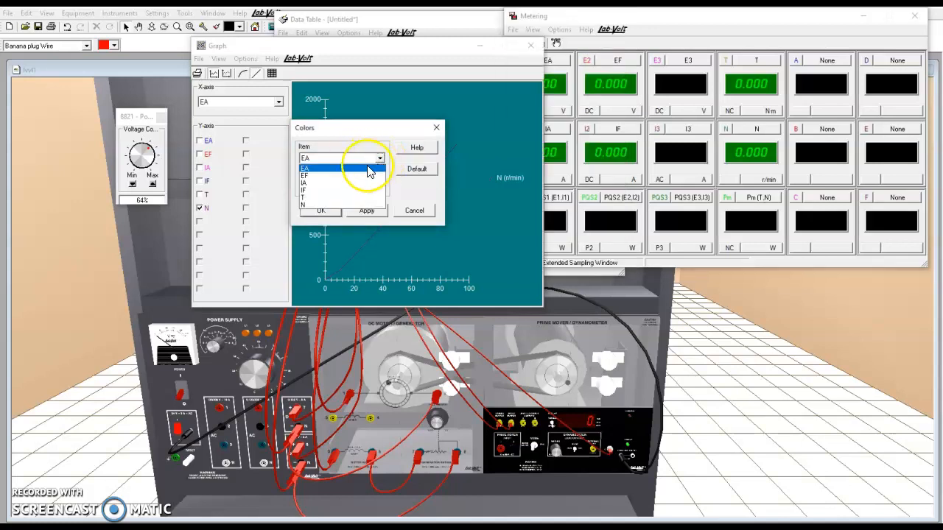
{"action": "left_click", "coordinate": [348, 205]}
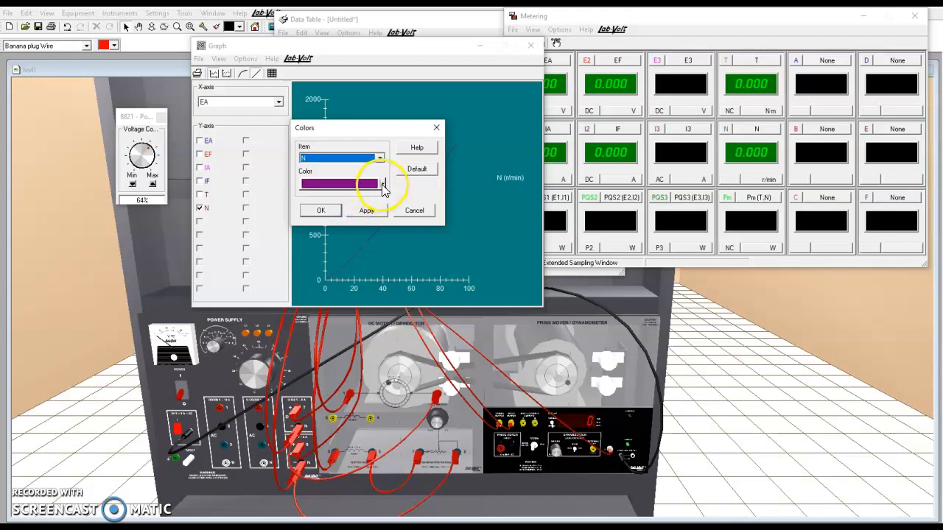
{"action": "left_click", "coordinate": [383, 190]}
{"action": "left_click", "coordinate": [329, 230]}
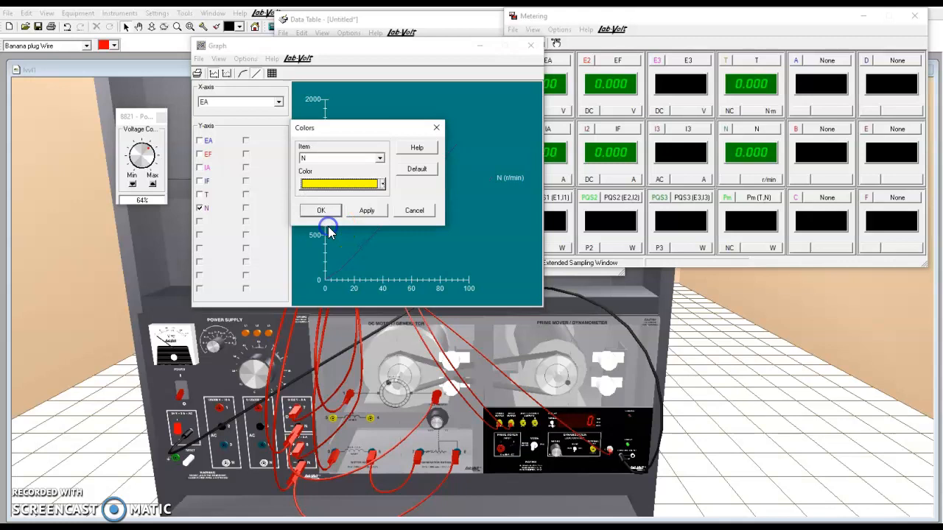
{"action": "left_click", "coordinate": [367, 210]}
{"action": "left_click", "coordinate": [330, 212]}
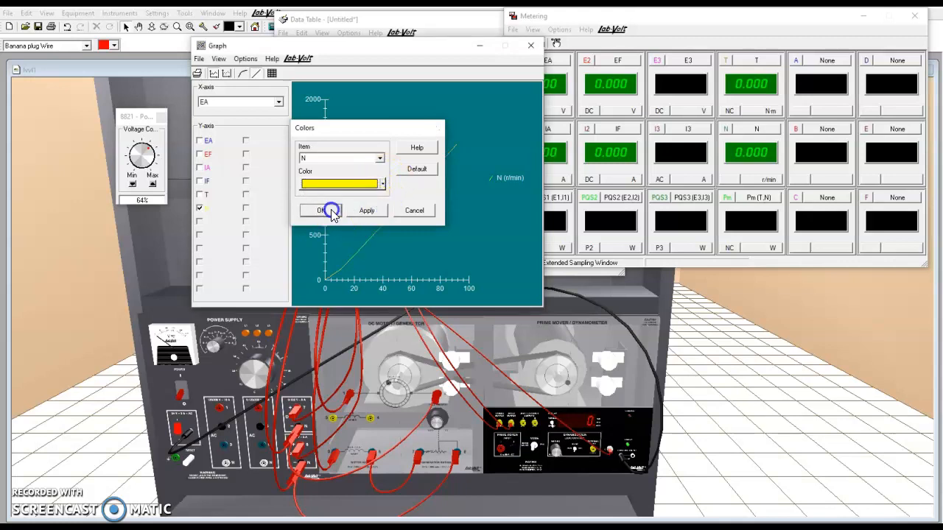